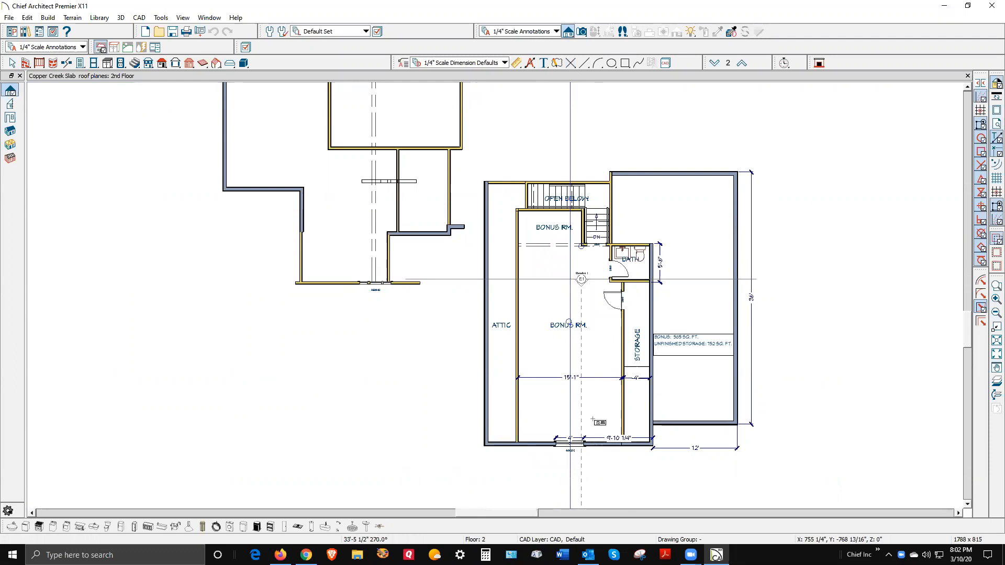
Step: Create a cross-section view through the bonus room, looking toward the exterior wall with the double window
{"action": "left_click", "coordinate": [596, 358]}
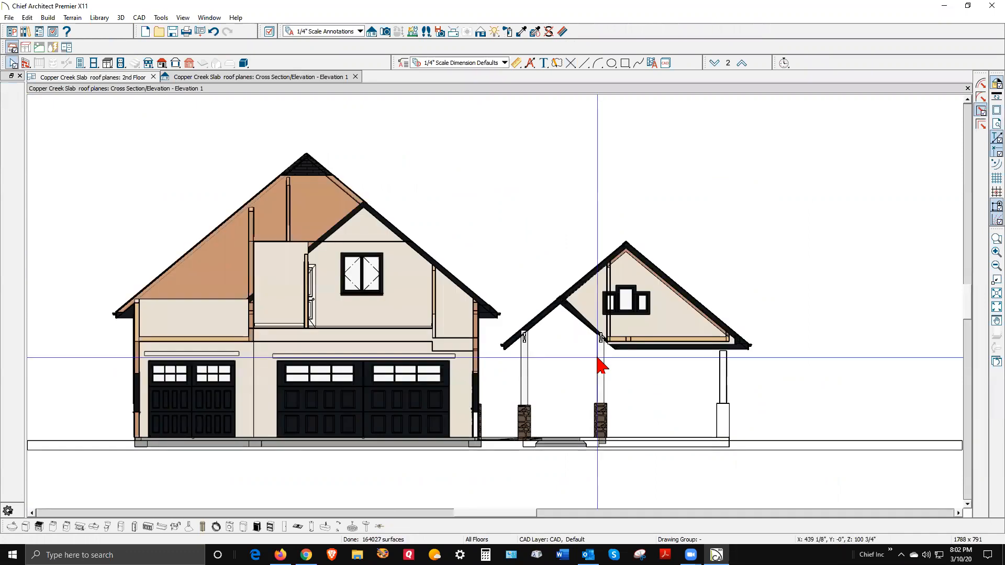
{"action": "scroll", "coordinate": [285, 262], "scroll_direction": "up", "scroll_amount": 3}
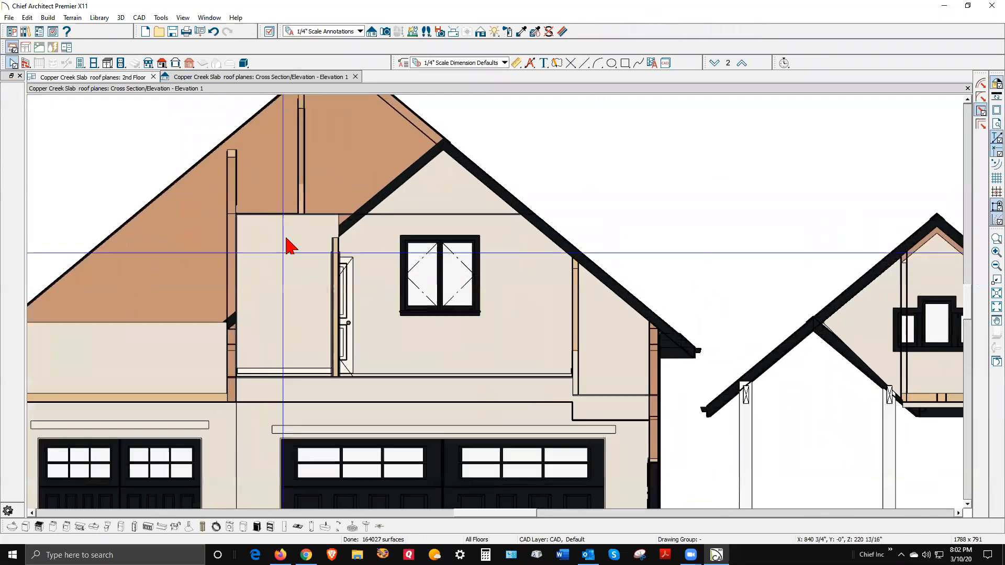
{"action": "scroll", "coordinate": [375, 206], "scroll_direction": "up", "scroll_amount": 3}
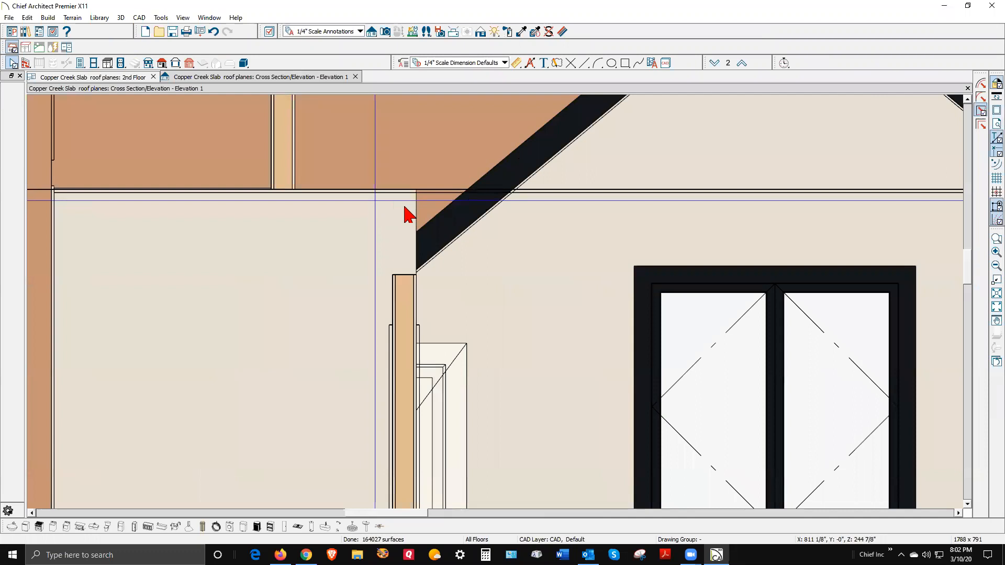
{"action": "scroll", "coordinate": [406, 216], "scroll_direction": "up", "scroll_amount": 1}
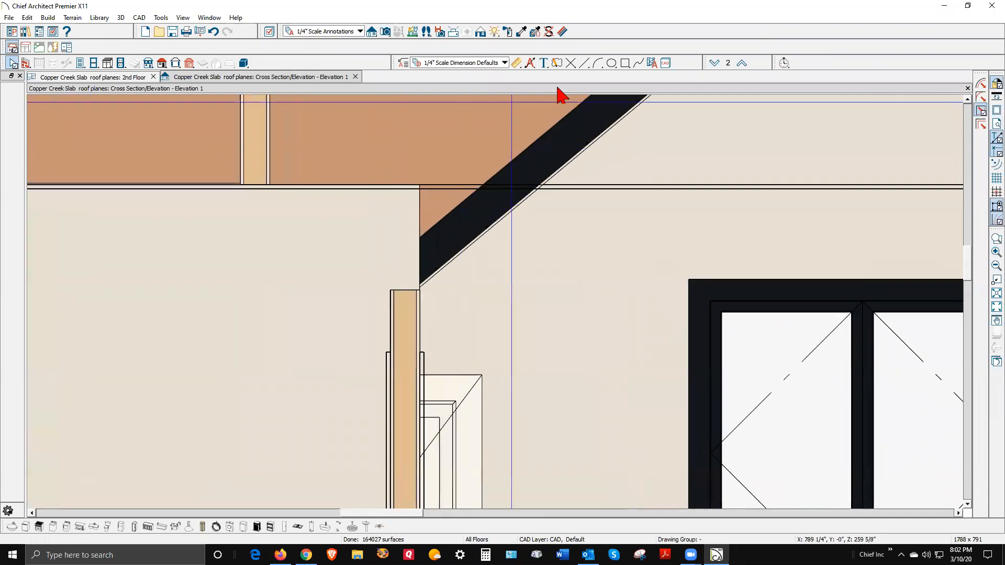
Step: Draw a rectangular polyline about 1'-6 3/16" wide from the ceiling corner above the door wall, enclosing the low end of the sloped roof
{"action": "left_click", "coordinate": [624, 64]}
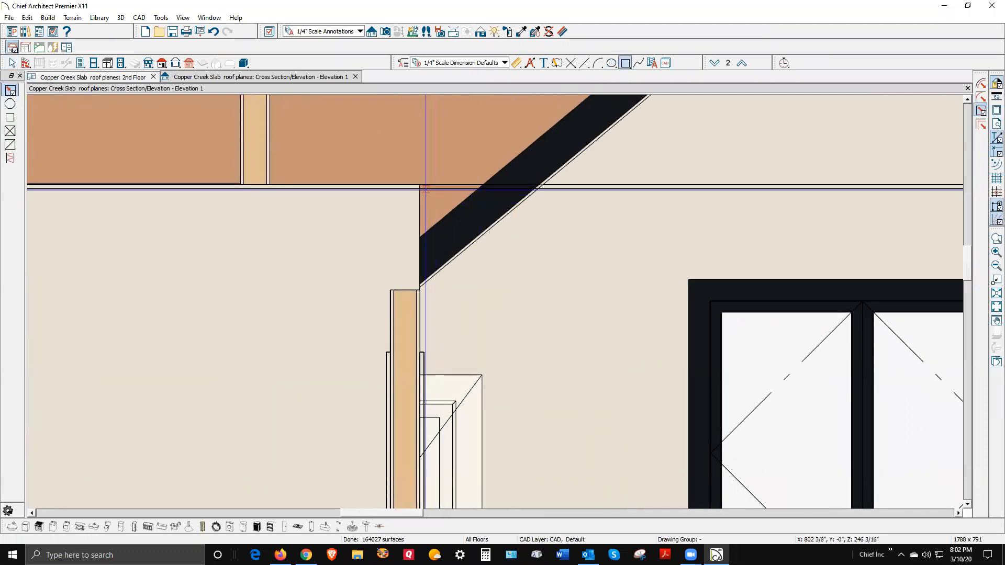
{"action": "scroll", "coordinate": [427, 191], "scroll_direction": "up", "scroll_amount": 1}
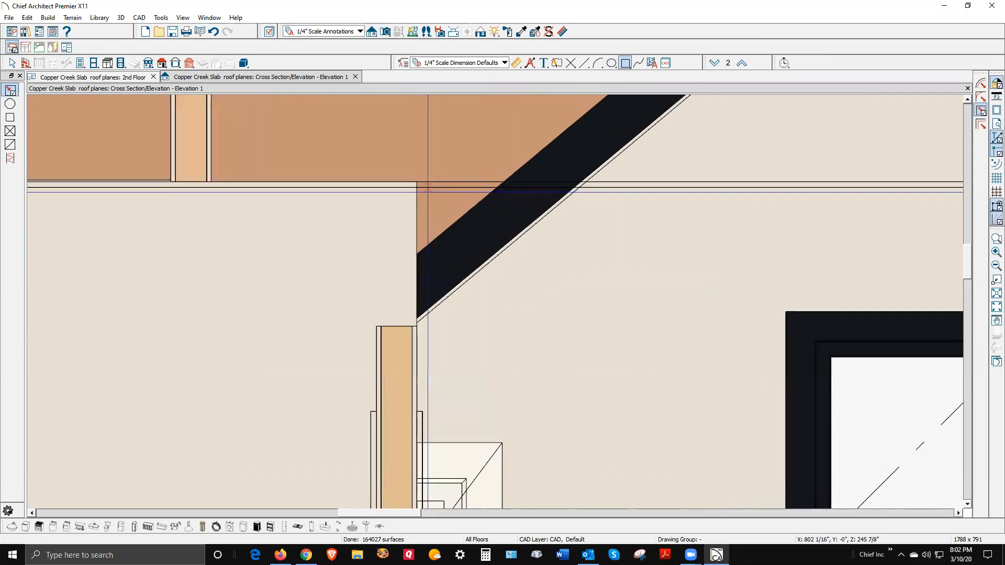
{"action": "scroll", "coordinate": [428, 191], "scroll_direction": "up", "scroll_amount": 2}
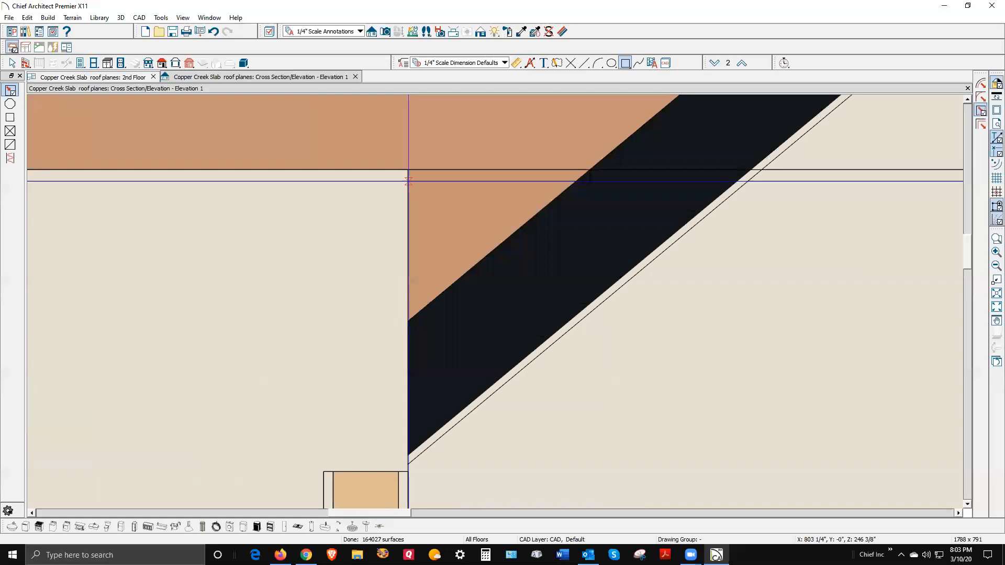
{"action": "left_click_drag", "start_coordinate": [408, 181], "coordinate": [748, 458]}
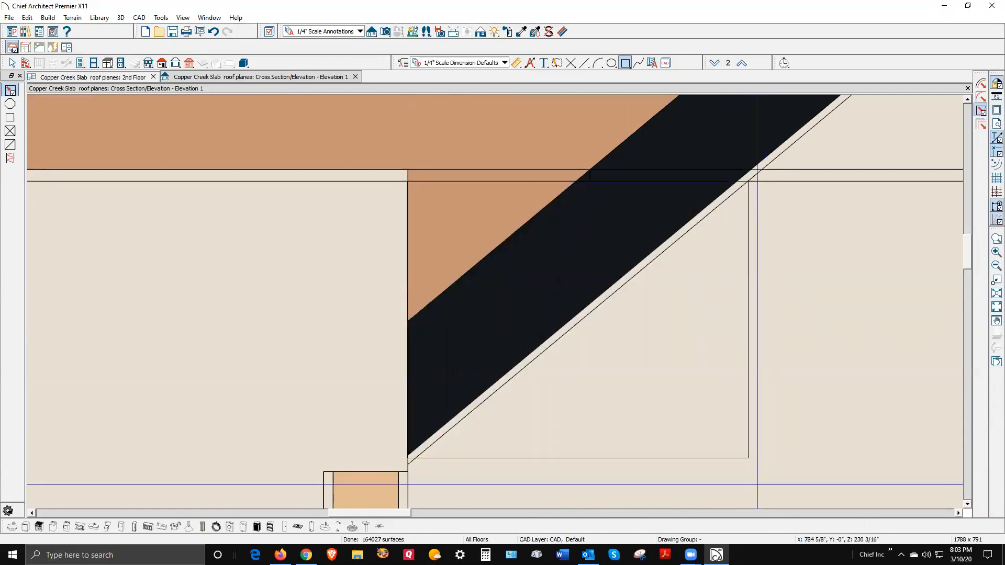
Step: Reshape the rectangle into a triangle by bringing its outer lower corner to the inner one, so the edge follows the roof slope
{"action": "key", "text": "space"}
{"action": "left_click", "coordinate": [749, 449]}
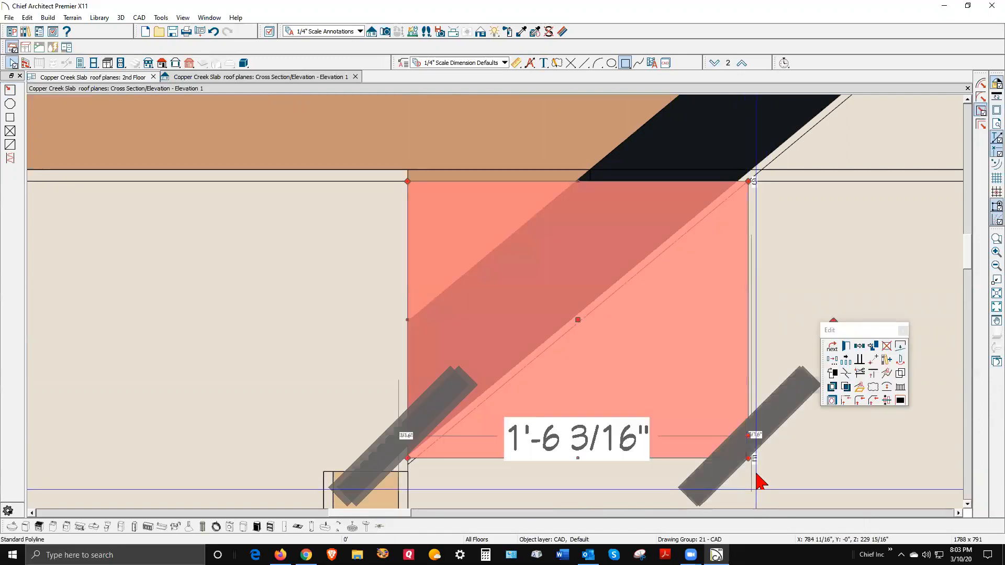
{"action": "left_click_drag", "start_coordinate": [656, 460], "coordinate": [406, 454]}
{"action": "left_click", "coordinate": [513, 407]}
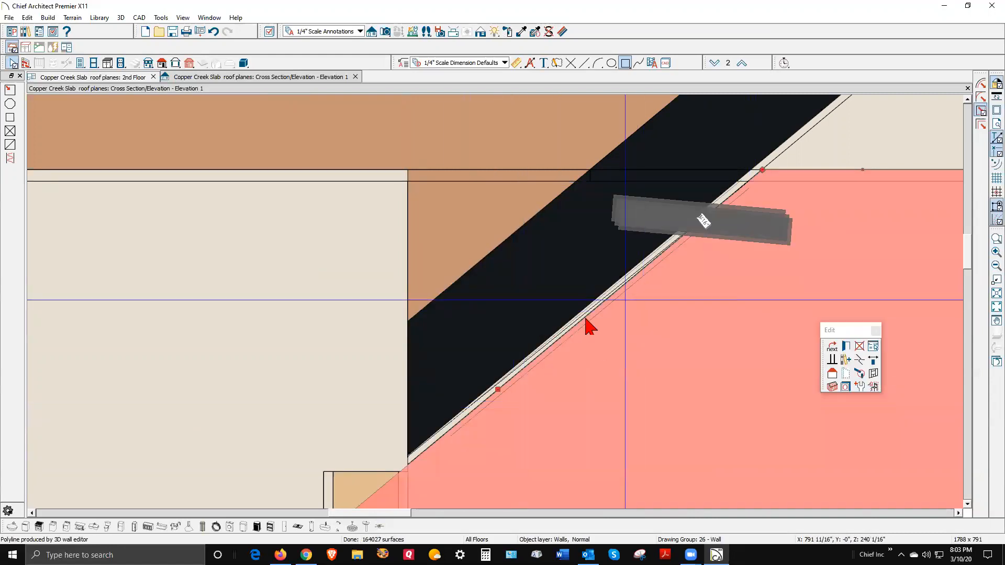
{"action": "scroll", "coordinate": [325, 356], "scroll_direction": "down", "scroll_amount": 2}
{"action": "scroll", "coordinate": [522, 292], "scroll_direction": "up", "scroll_amount": 2}
{"action": "key", "text": "Escape"}
{"action": "scroll", "coordinate": [530, 290], "scroll_direction": "up", "scroll_amount": 2}
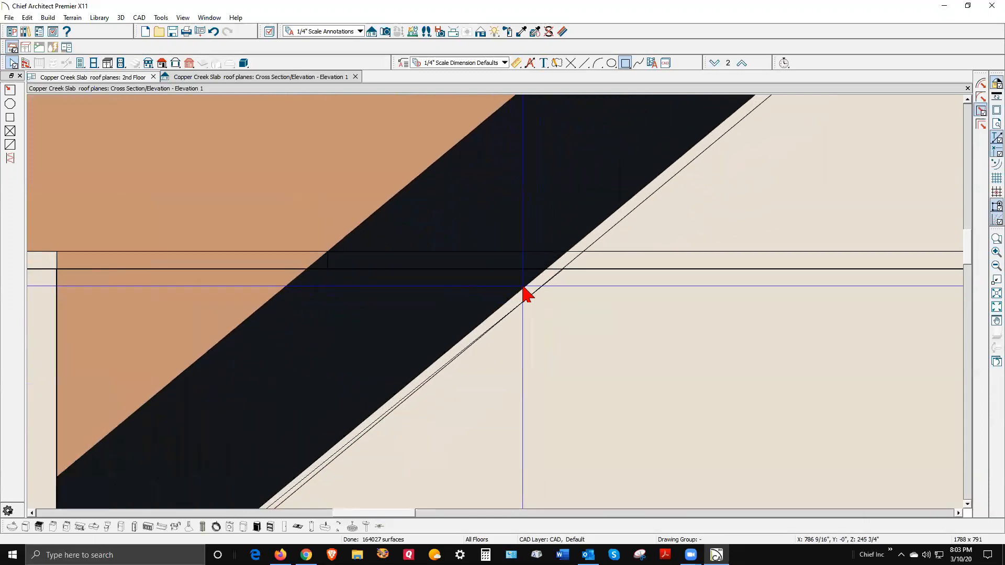
Step: Snap the triangle's stray lower vertex onto the adjacent bottom corner at the wall line to close the sliver
{"action": "left_click", "coordinate": [523, 286]}
{"action": "left_click", "coordinate": [514, 311]}
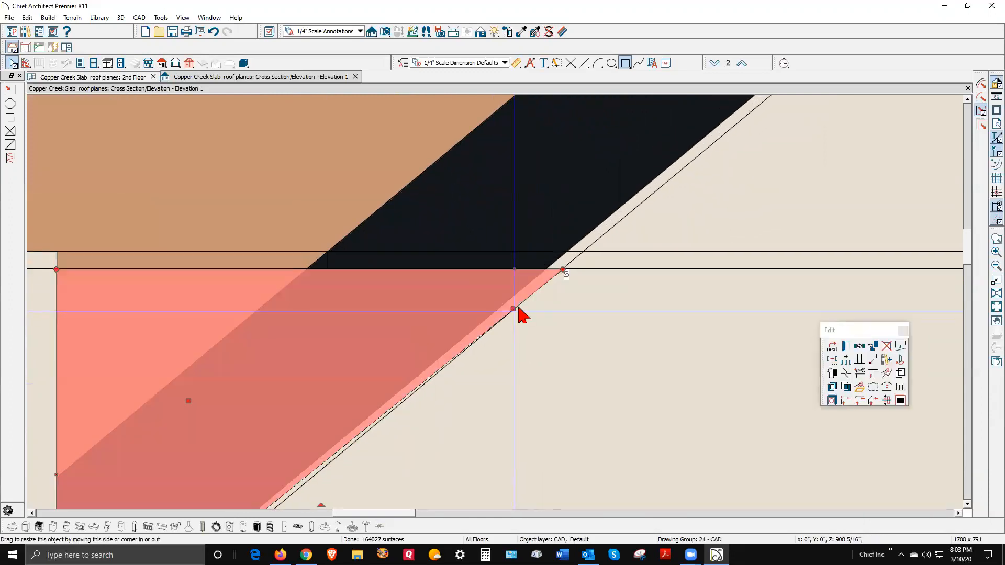
{"action": "scroll", "coordinate": [518, 314], "scroll_direction": "up", "scroll_amount": 4}
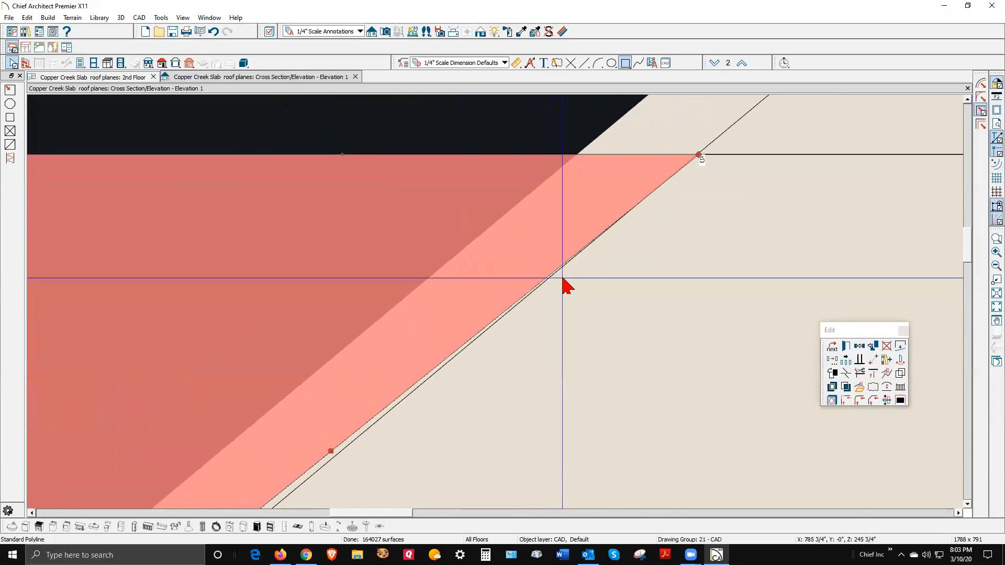
{"action": "scroll", "coordinate": [464, 289], "scroll_direction": "down", "scroll_amount": 4}
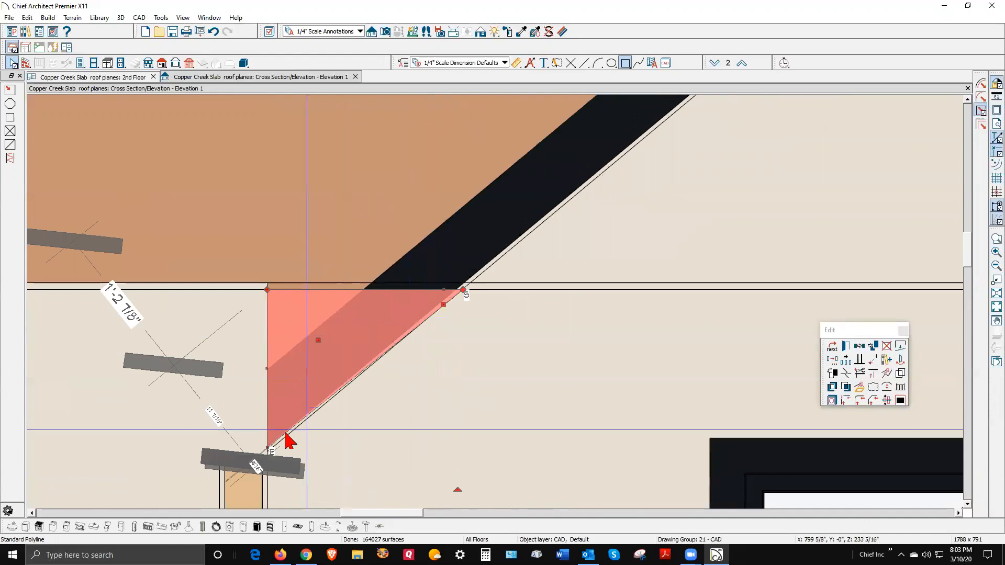
{"action": "scroll", "coordinate": [286, 441], "scroll_direction": "up", "scroll_amount": 5}
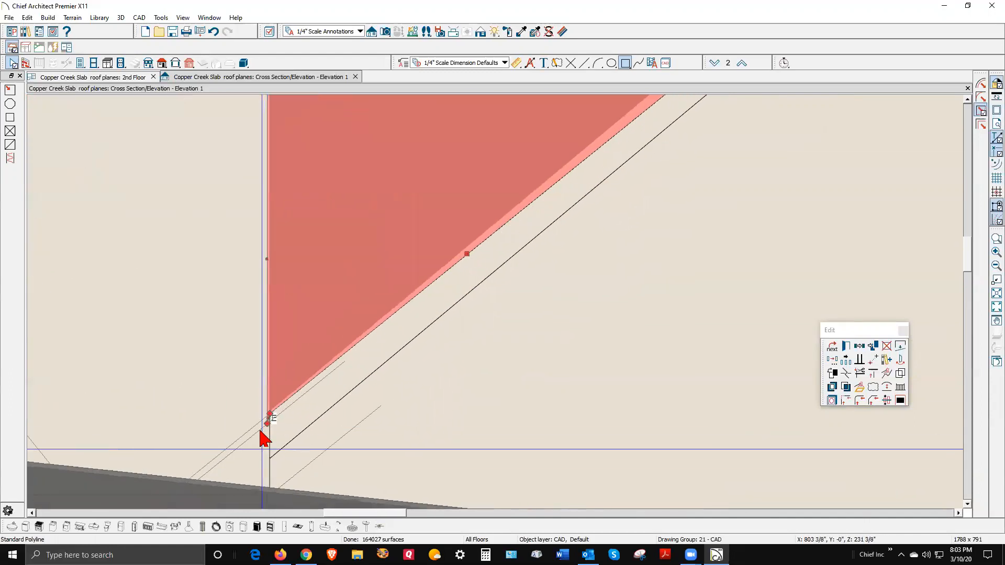
{"action": "scroll", "coordinate": [261, 434], "scroll_direction": "up", "scroll_amount": 4}
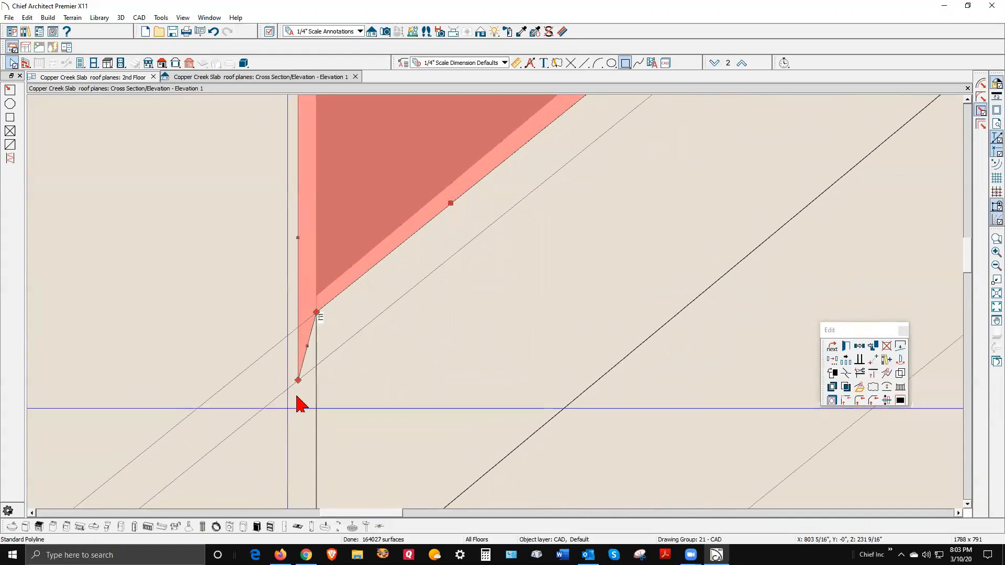
{"action": "left_click_drag", "start_coordinate": [316, 313], "coordinate": [299, 380]}
{"action": "scroll", "coordinate": [471, 398], "scroll_direction": "down", "scroll_amount": 8}
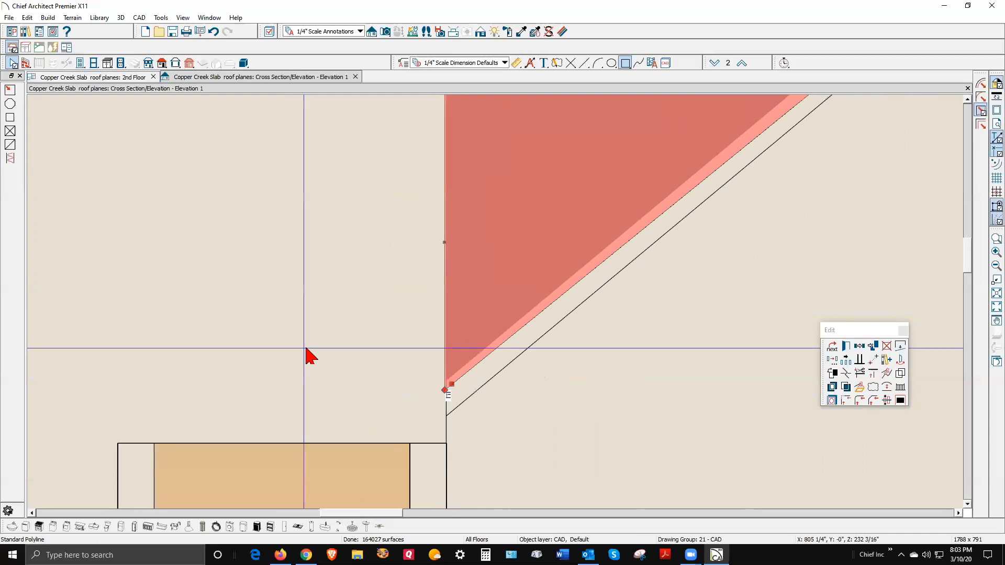
{"action": "scroll", "coordinate": [309, 355], "scroll_direction": "down", "scroll_amount": 8}
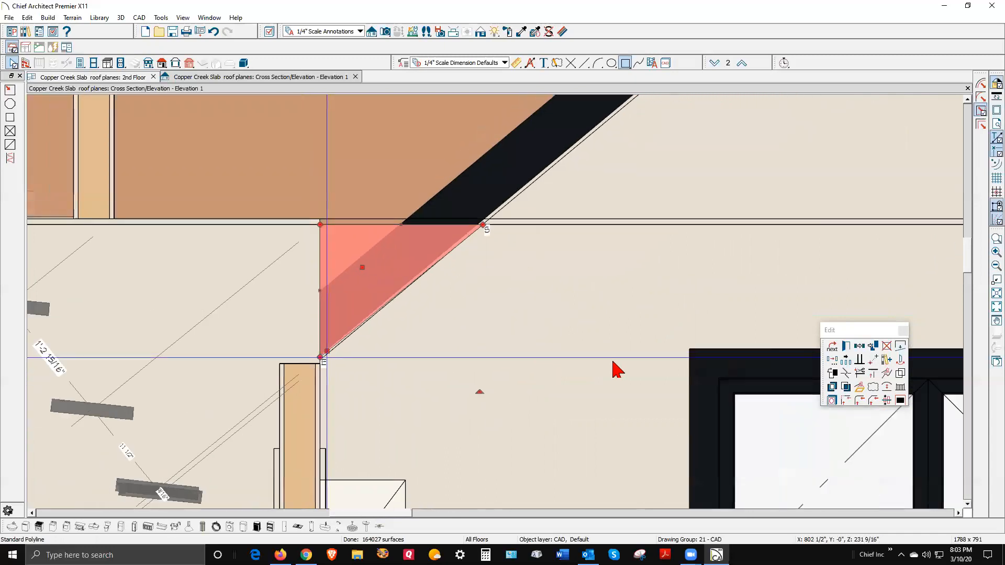
Step: Convert the triangle to a polyline solid and assign it the Drywall material from the plan materials
{"action": "left_click", "coordinate": [859, 389]}
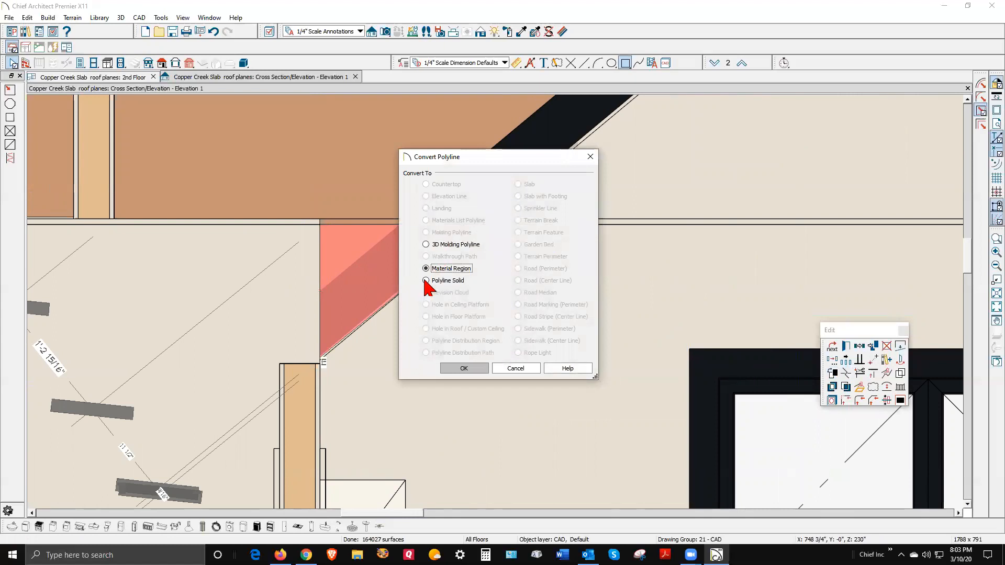
{"action": "left_click", "coordinate": [463, 368]}
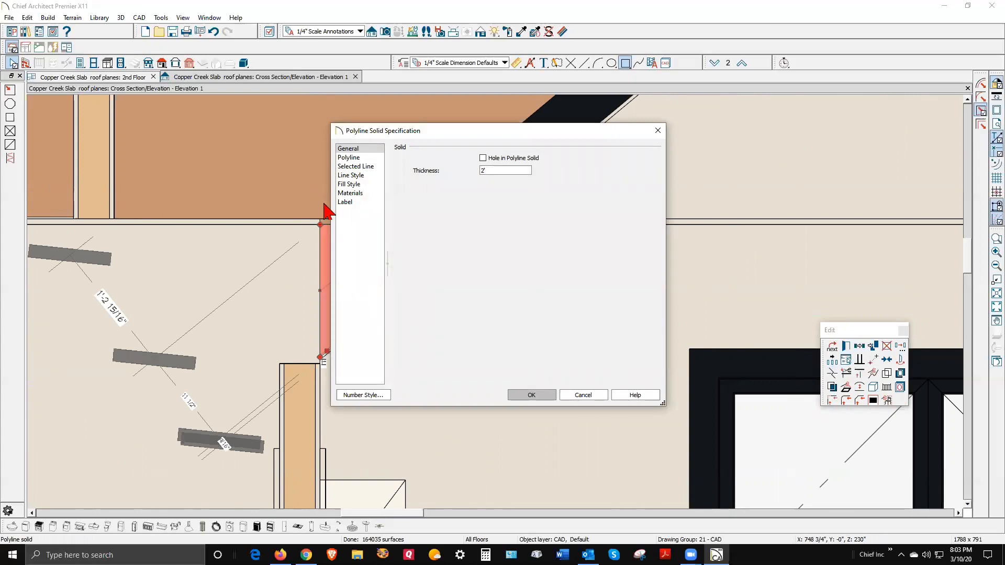
{"action": "left_click", "coordinate": [358, 194]}
{"action": "left_click", "coordinate": [471, 173]}
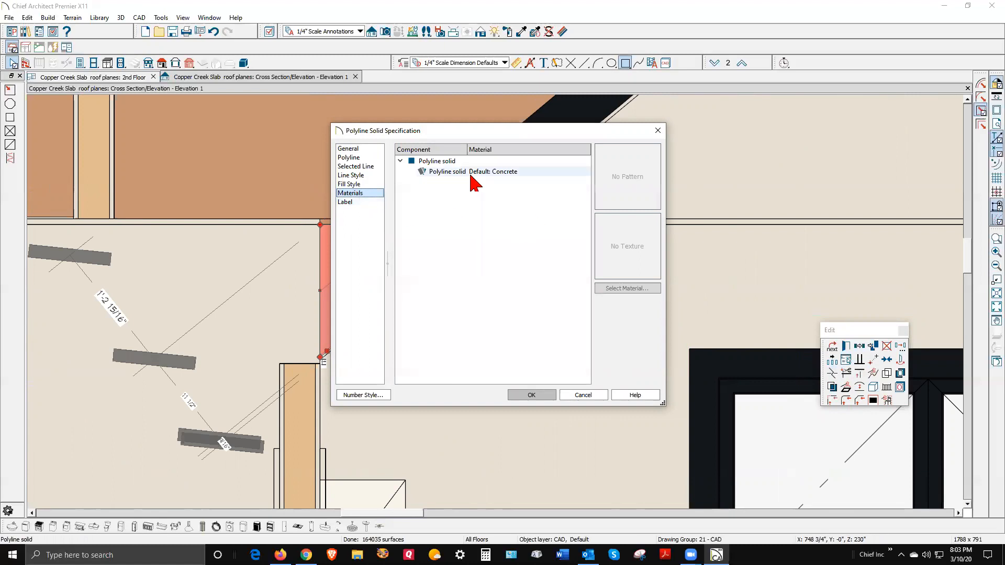
{"action": "left_click", "coordinate": [629, 290]}
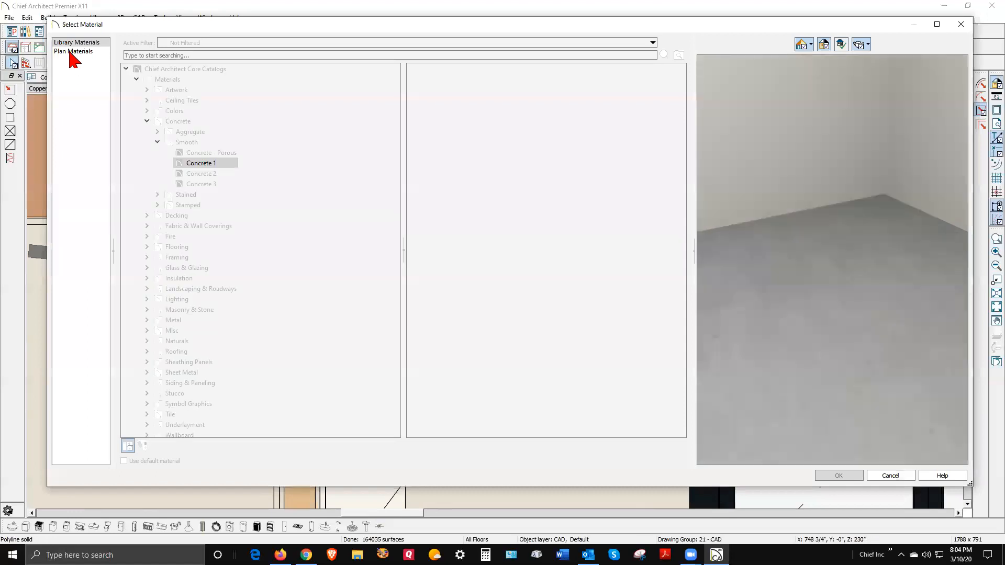
{"action": "left_click", "coordinate": [72, 51]}
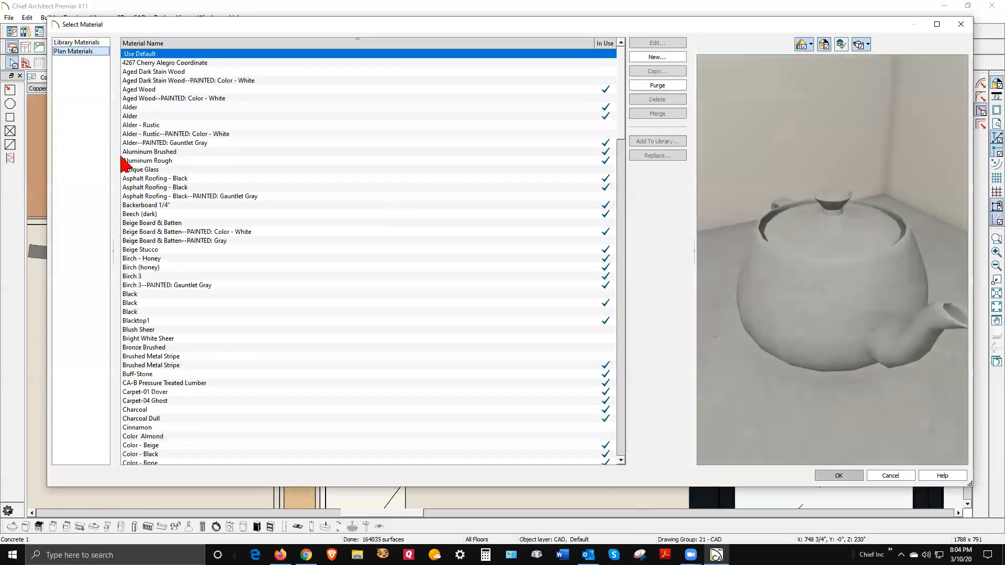
{"action": "scroll", "coordinate": [155, 258], "scroll_direction": "down", "scroll_amount": 12}
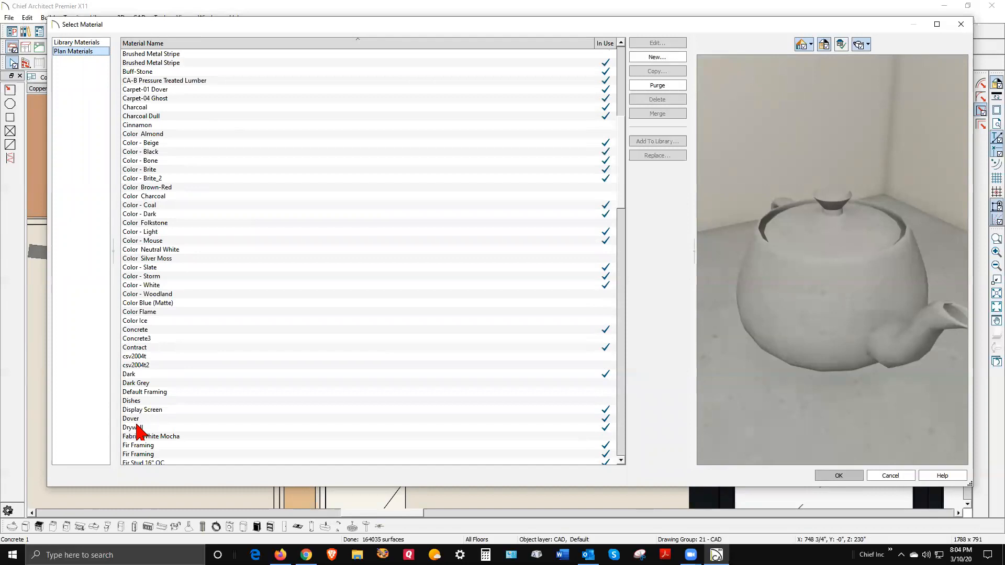
{"action": "left_click", "coordinate": [134, 428]}
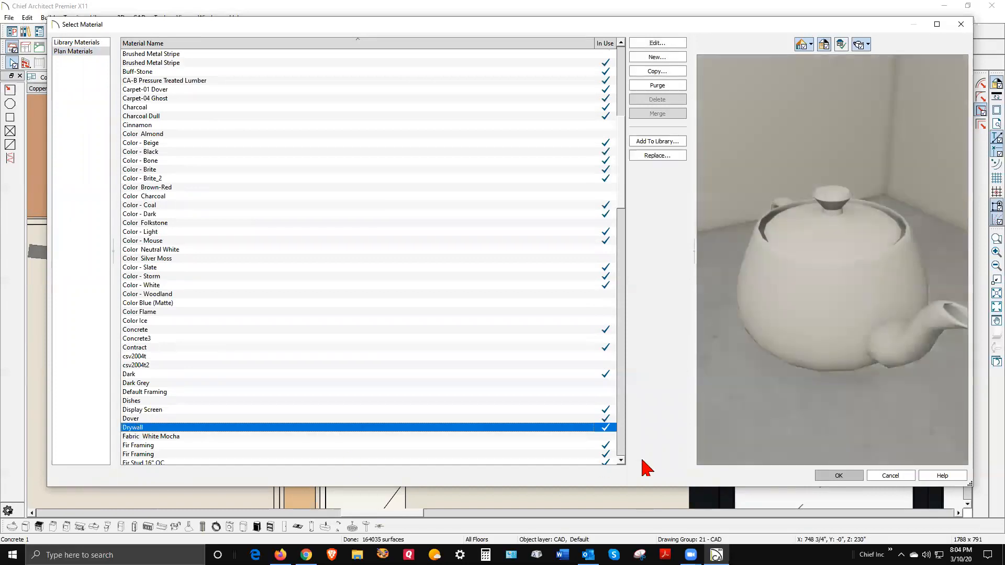
{"action": "left_click", "coordinate": [838, 476]}
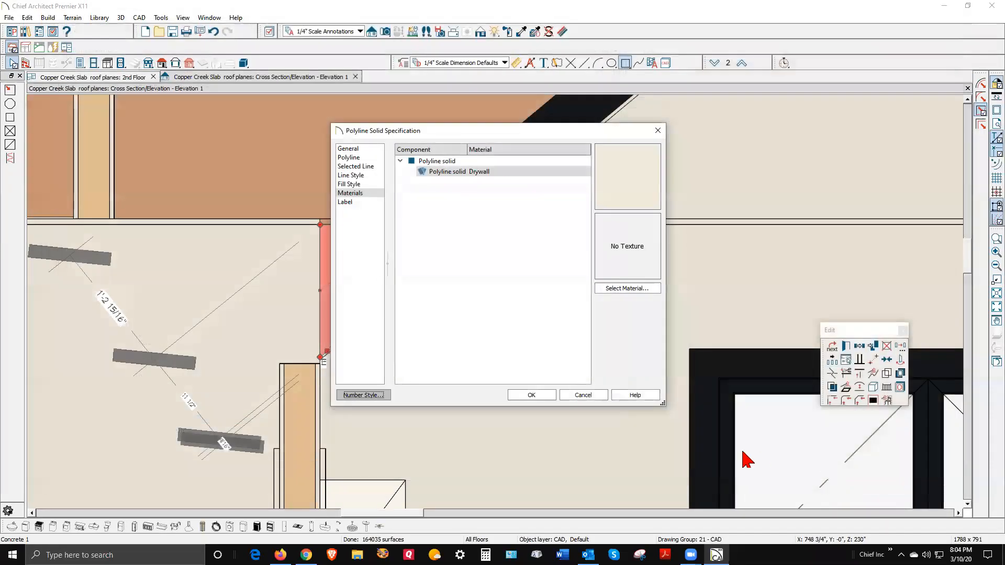
{"action": "left_click", "coordinate": [550, 400]}
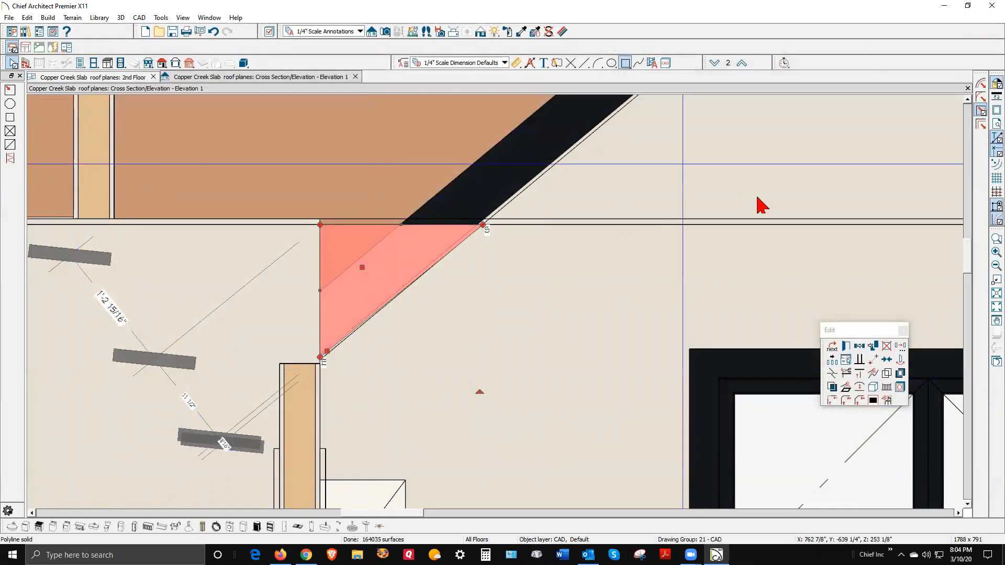
Step: Turn off the CAD Stops Move and Wall Stops Move bumping options for the drywall solid
{"action": "left_click", "coordinate": [847, 346]}
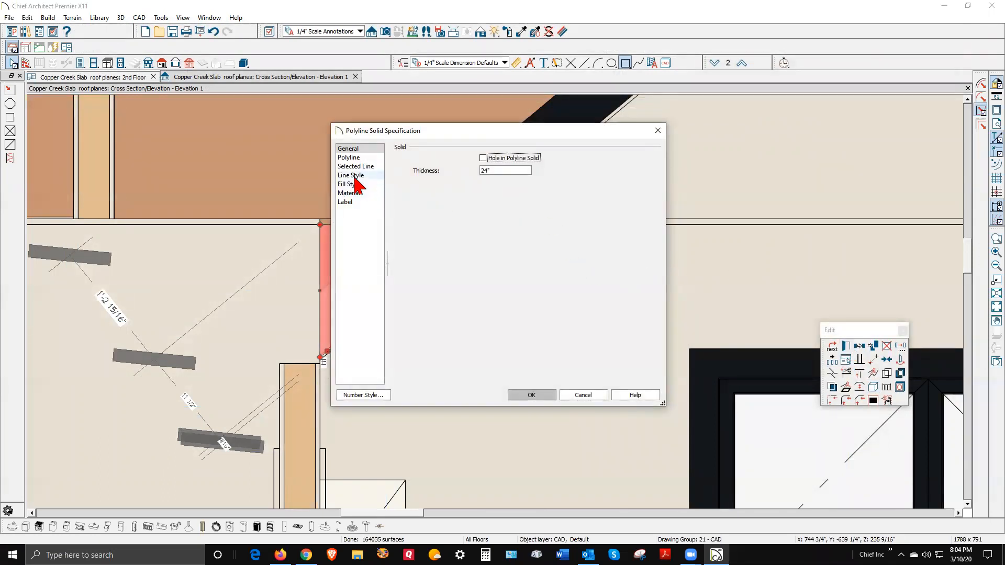
{"action": "left_click", "coordinate": [354, 175]}
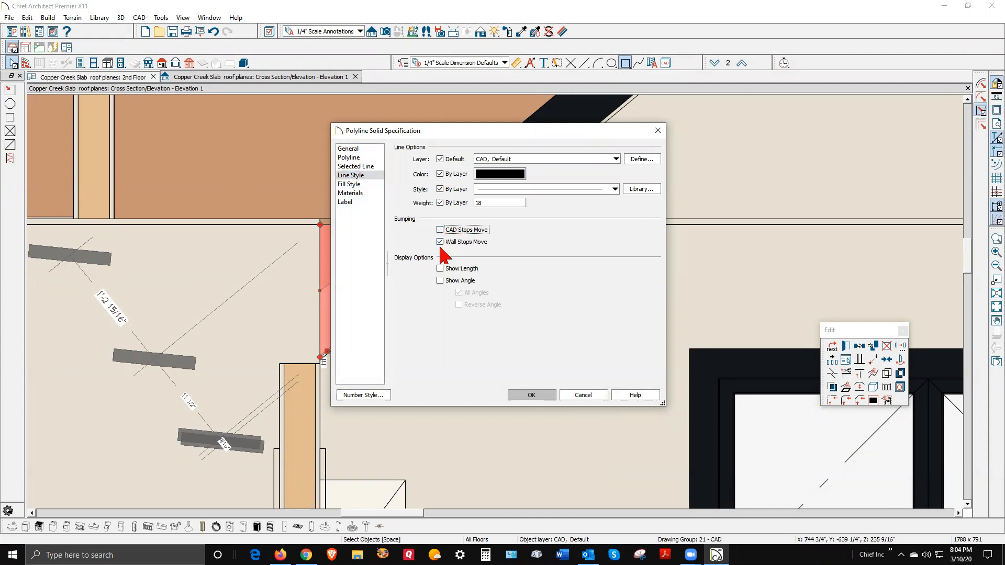
{"action": "left_click", "coordinate": [530, 395]}
{"action": "key", "text": "Escape"}
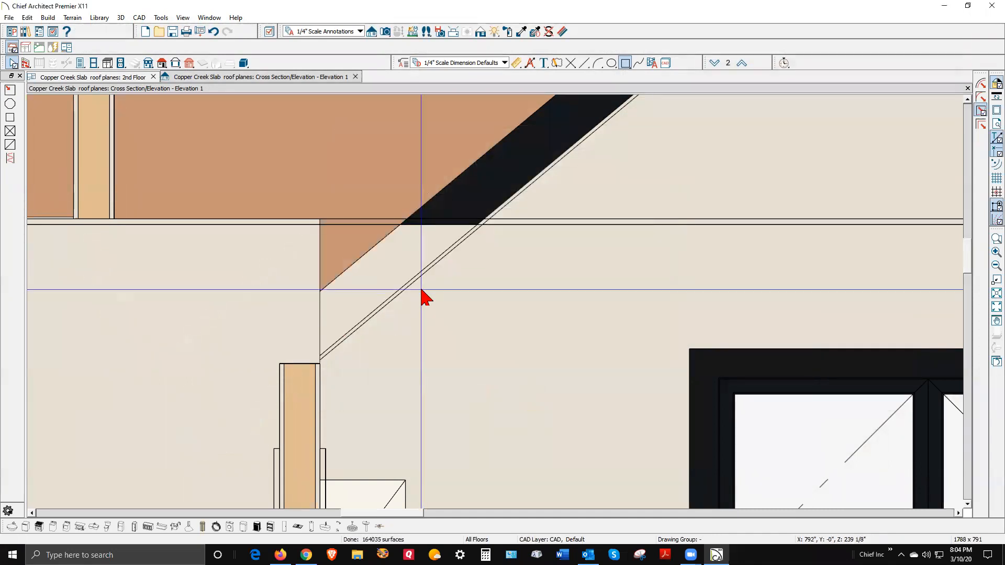
Step: In the second-floor plan, move the drywall solid about 10' straight inward from the window wall into the bonus room
{"action": "key", "text": "ctrl+Tab"}
{"action": "scroll", "coordinate": [669, 435], "scroll_direction": "up", "scroll_amount": 2}
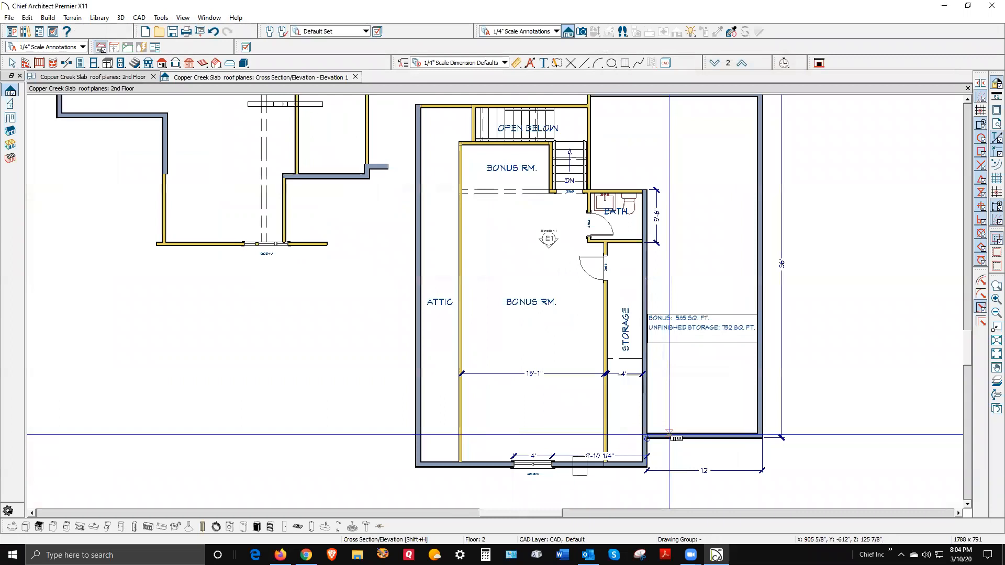
{"action": "scroll", "coordinate": [659, 365], "scroll_direction": "down", "scroll_amount": 1}
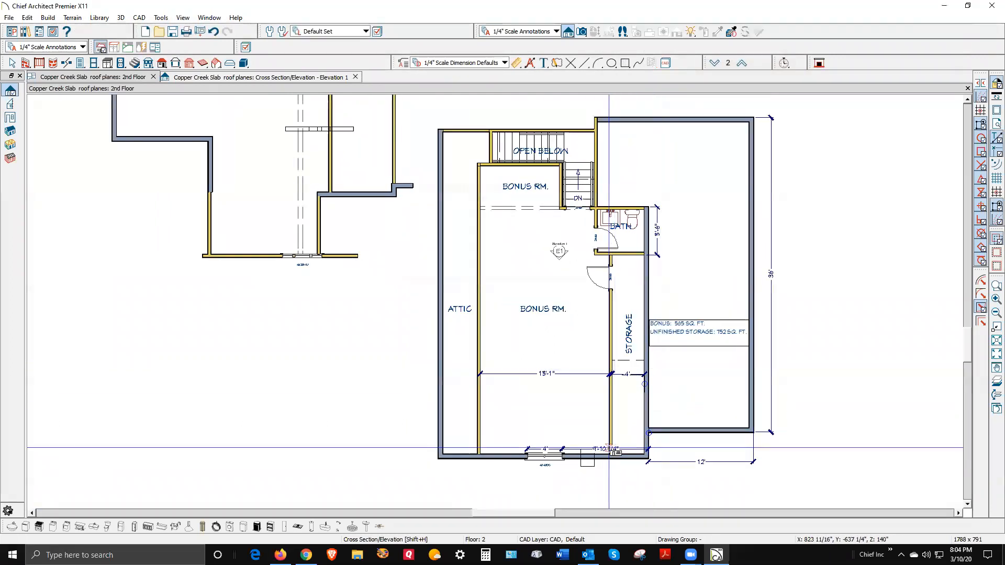
{"action": "scroll", "coordinate": [588, 478], "scroll_direction": "up", "scroll_amount": 2}
{"action": "scroll", "coordinate": [587, 479], "scroll_direction": "up", "scroll_amount": 2}
{"action": "key", "text": "space"}
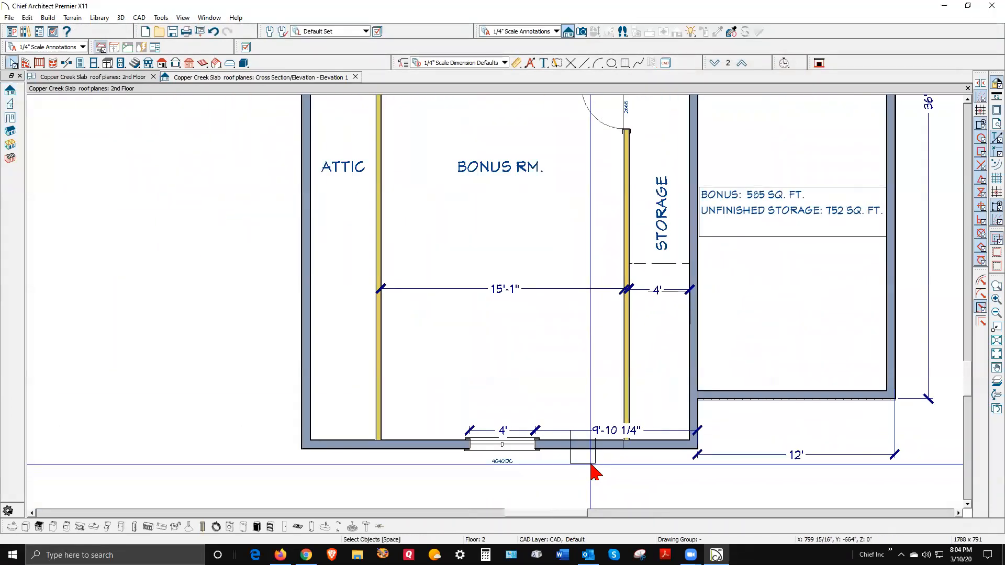
{"action": "left_click", "coordinate": [592, 465]}
{"action": "left_click_drag", "start_coordinate": [584, 439], "coordinate": [576, 283]}
{"action": "left_click", "coordinate": [610, 283]}
{"action": "scroll", "coordinate": [609, 275], "scroll_direction": "down", "scroll_amount": 2}
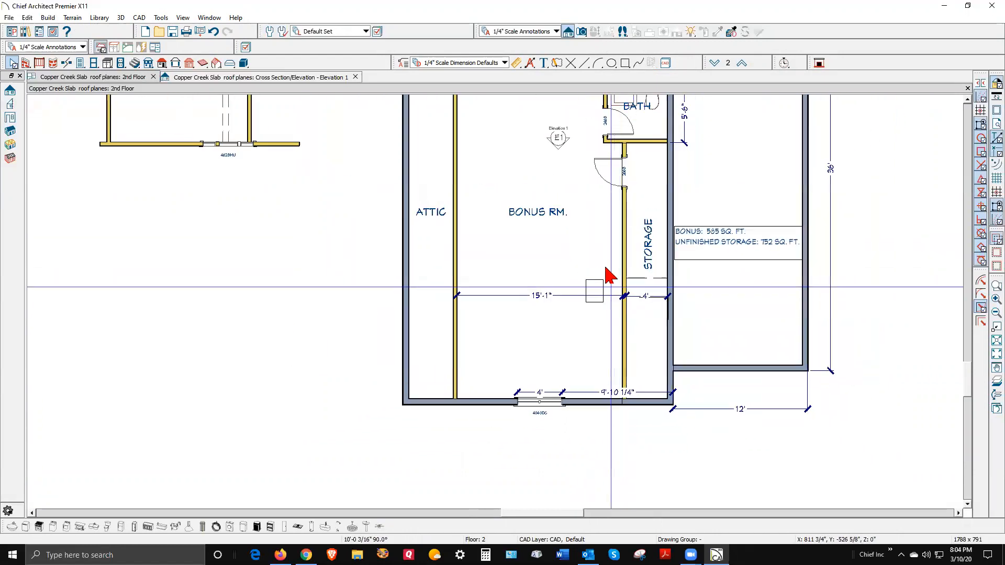
Step: Review the display settings of the ceiling layers in the plan's Default Set of layers
{"action": "left_click", "coordinate": [378, 33]}
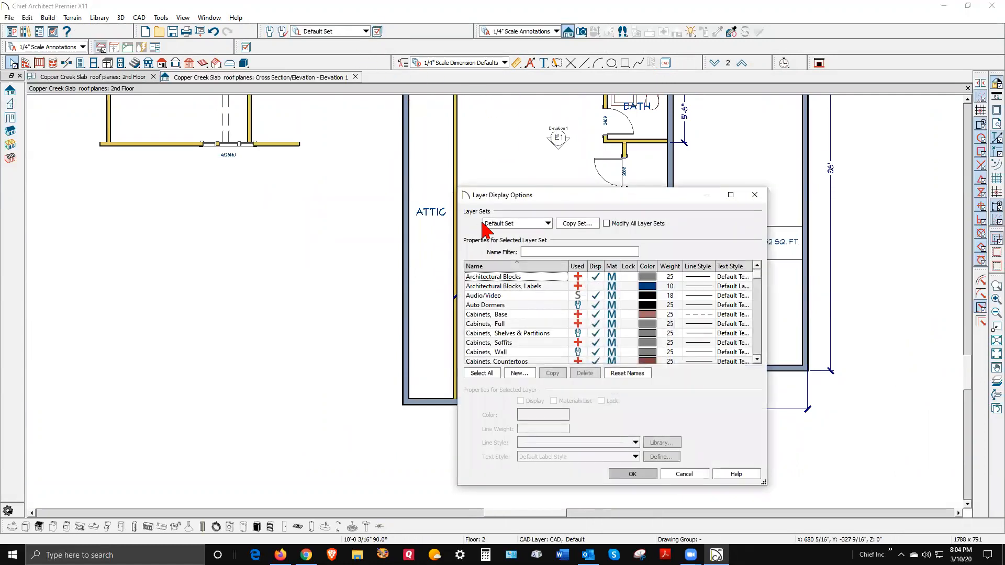
{"action": "left_click", "coordinate": [503, 314]}
{"action": "scroll", "coordinate": [594, 293], "scroll_direction": "down", "scroll_amount": 3}
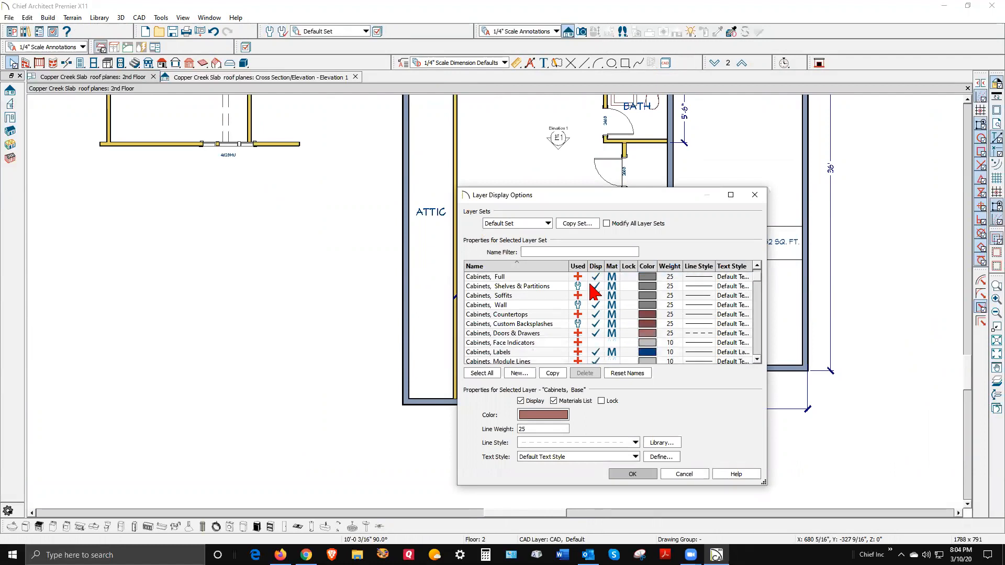
{"action": "scroll", "coordinate": [594, 292], "scroll_direction": "down", "scroll_amount": 4}
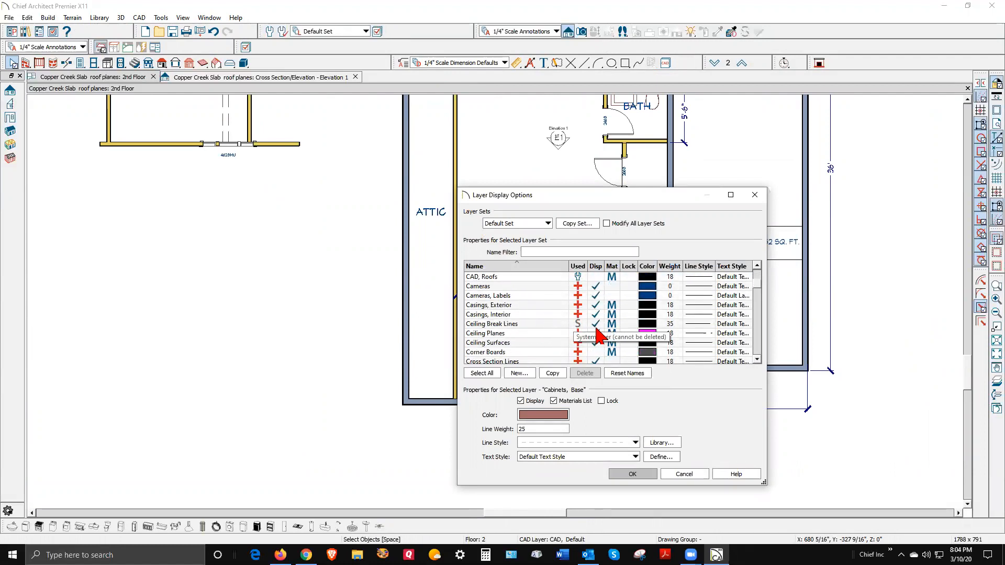
{"action": "left_click", "coordinate": [641, 472]}
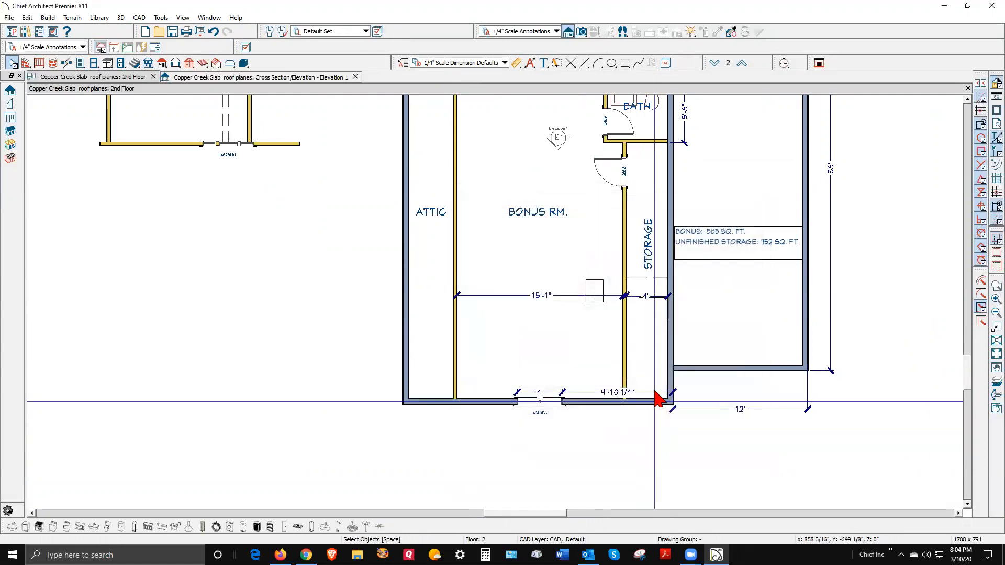
Step: Create a full camera view of the bonus room aimed at the drywall solid, dismissing the missing files notice
{"action": "left_click", "coordinate": [582, 32]}
{"action": "left_click_drag", "start_coordinate": [519, 138], "coordinate": [588, 286]}
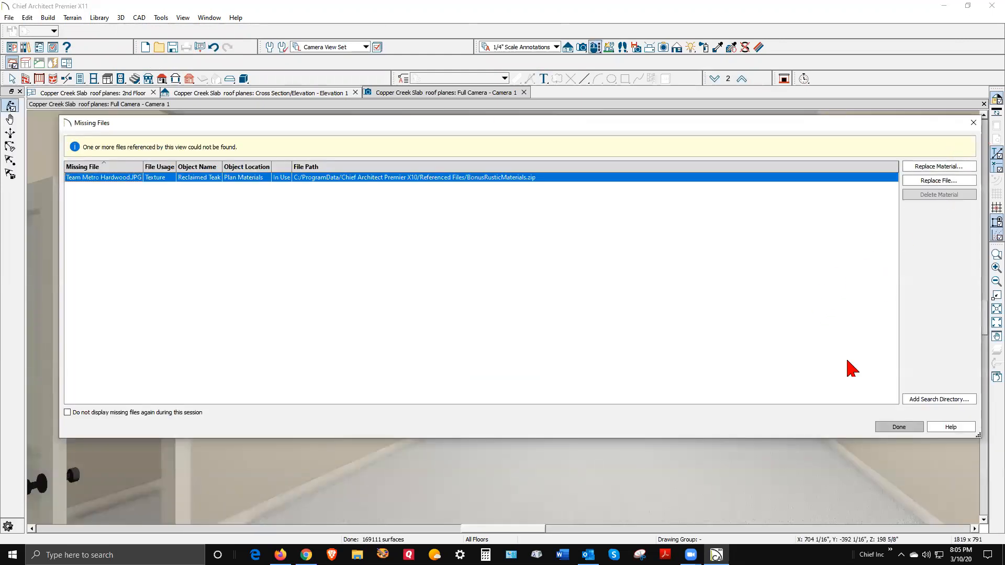
{"action": "left_click", "coordinate": [898, 427]}
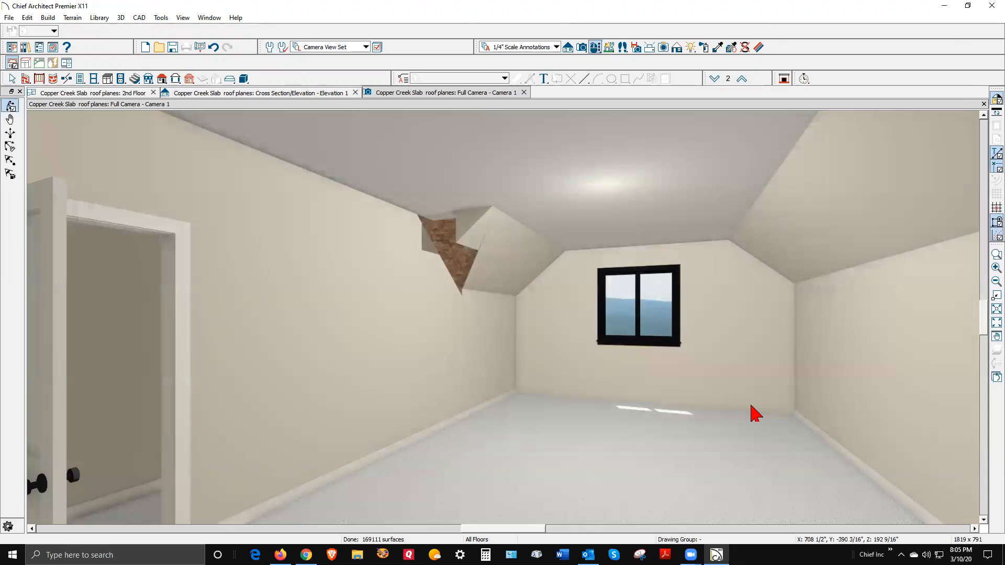
{"action": "scroll", "coordinate": [487, 255], "scroll_direction": "up", "scroll_amount": 2}
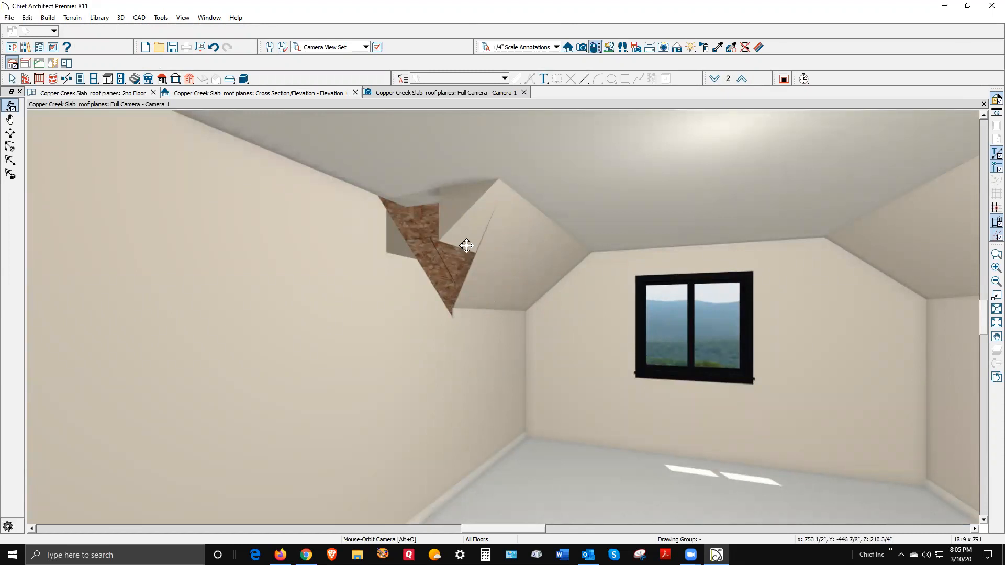
{"action": "left_click", "coordinate": [470, 248]}
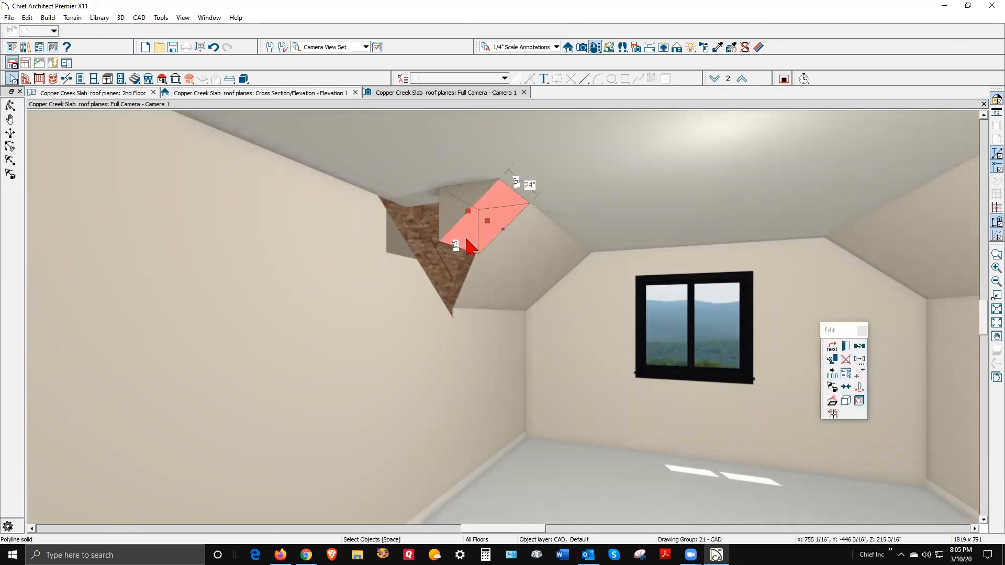
{"action": "key", "text": "Delete"}
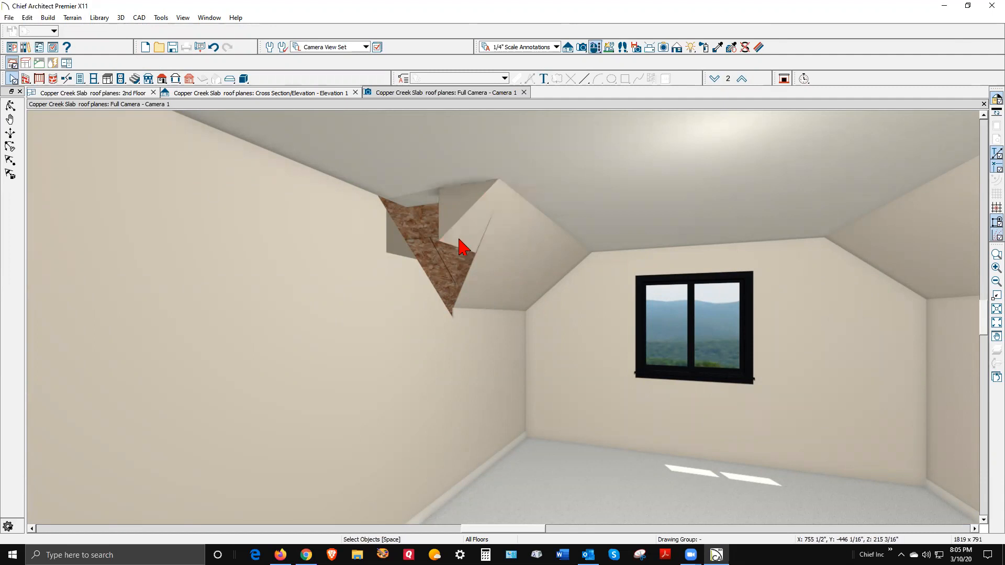
Step: Examine the drywall solid in the existing Elevation 1 cross section and close that section
{"action": "key", "text": "ctrl+Tab"}
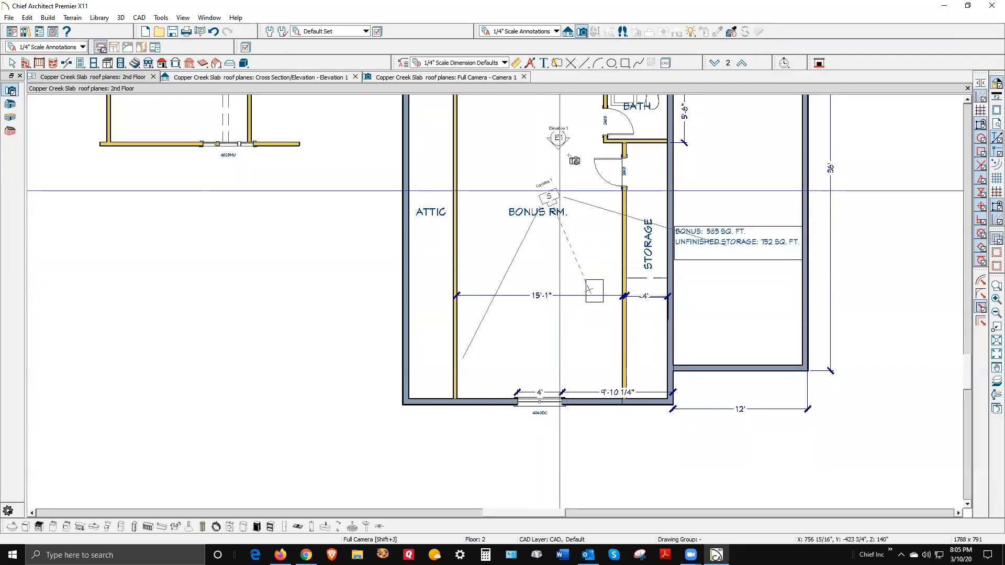
{"action": "key", "text": "space"}
{"action": "left_click", "coordinate": [558, 137]}
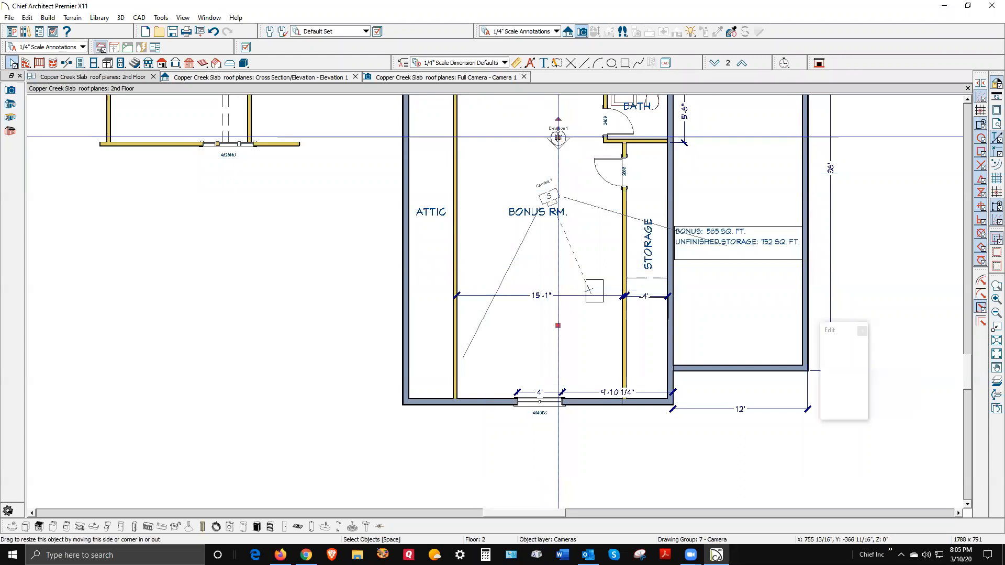
{"action": "double_click", "coordinate": [558, 137]}
{"action": "scroll", "coordinate": [567, 330], "scroll_direction": "down", "scroll_amount": 7}
{"action": "scroll", "coordinate": [582, 337], "scroll_direction": "down", "scroll_amount": 3}
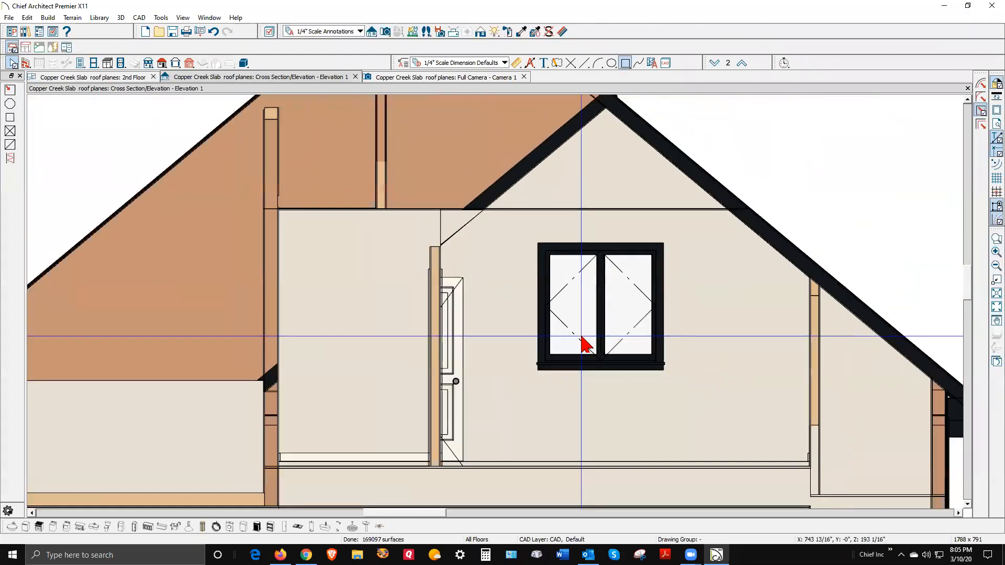
{"action": "scroll", "coordinate": [455, 228], "scroll_direction": "up", "scroll_amount": 4}
{"action": "left_click", "coordinate": [425, 213]}
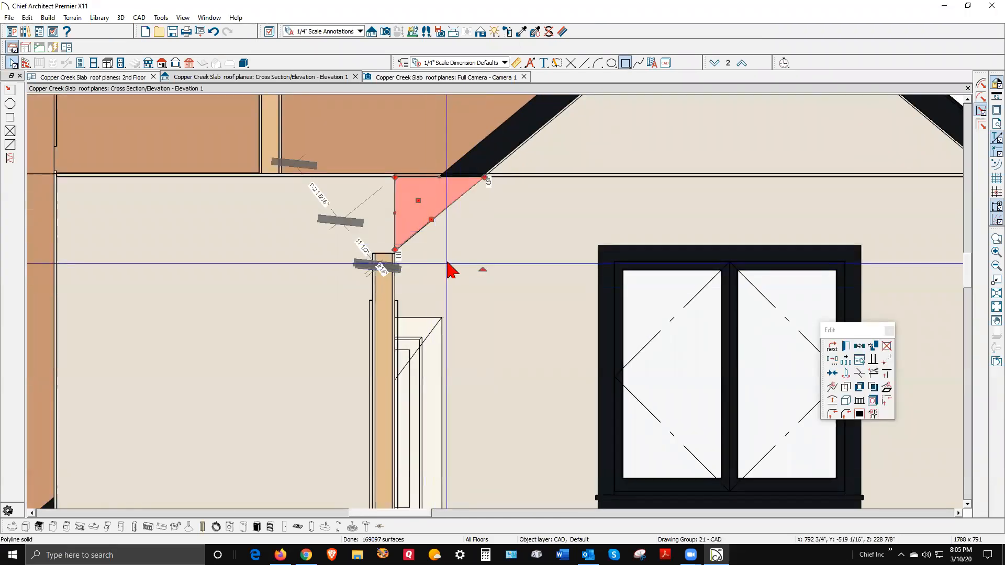
{"action": "scroll", "coordinate": [447, 264], "scroll_direction": "down", "scroll_amount": 3}
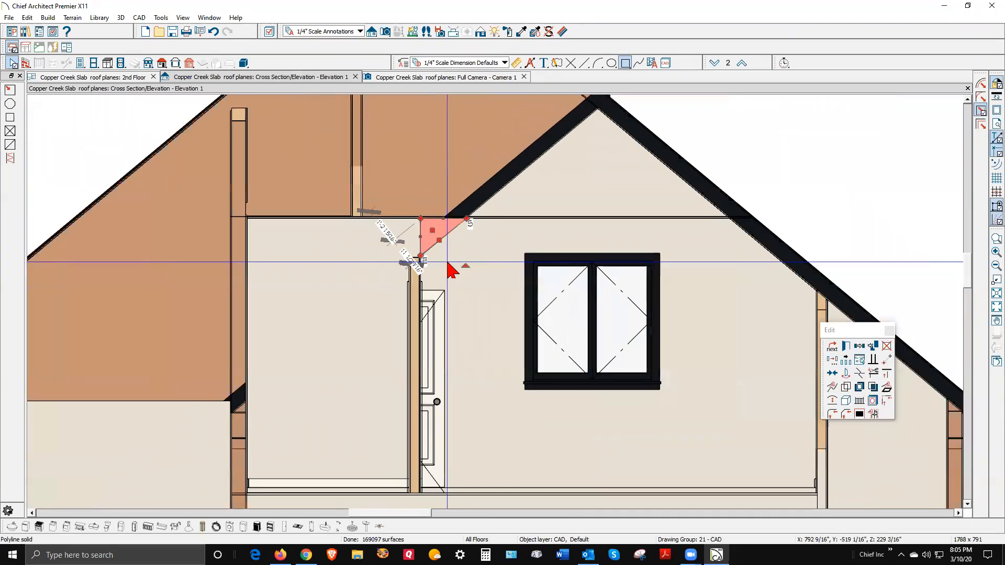
{"action": "left_click", "coordinate": [967, 89]}
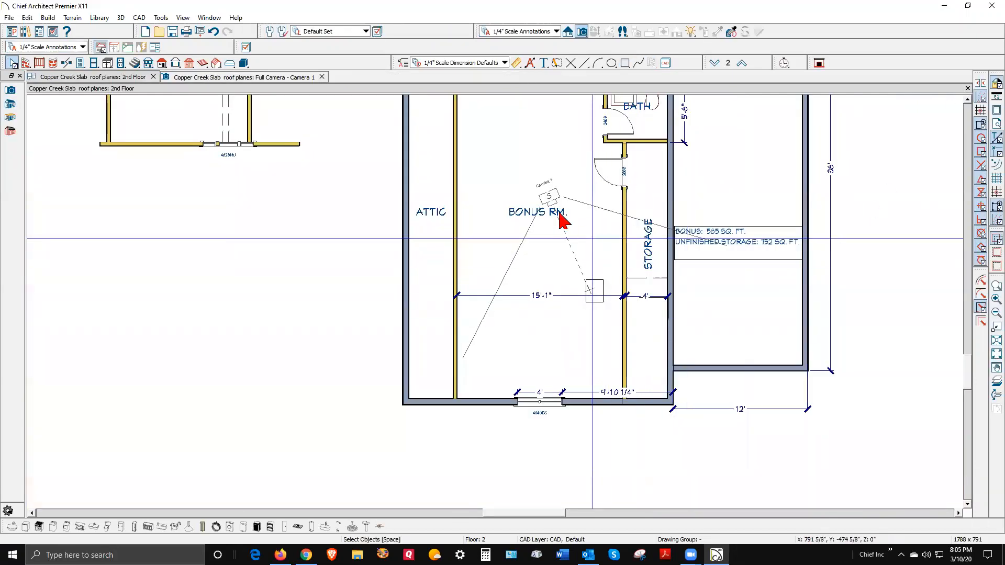
Step: Create a new cross section in the second-floor plan just in front of the drywall solid, facing the bonus room's window wall
{"action": "left_click", "coordinate": [569, 33]}
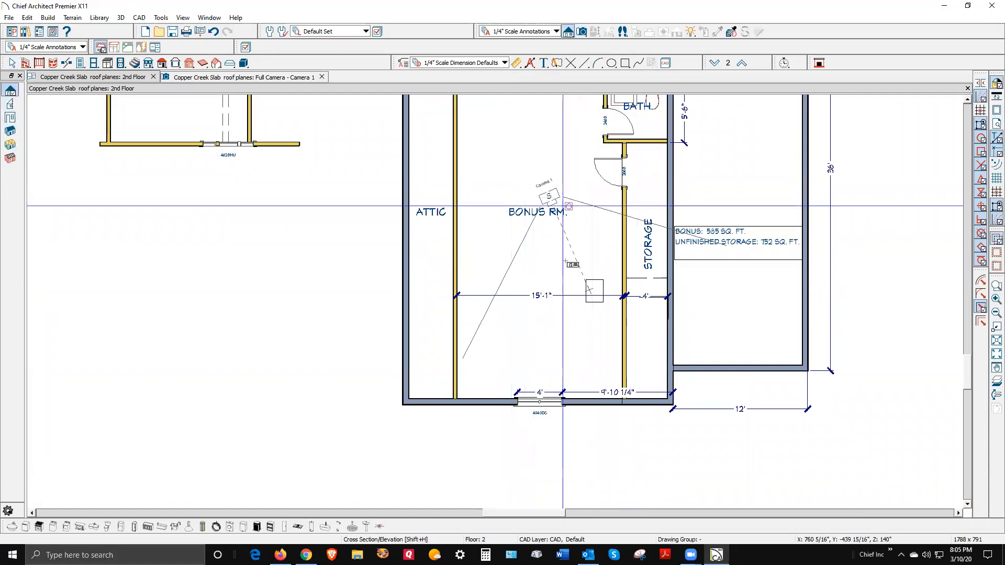
{"action": "left_click_drag", "start_coordinate": [550, 257], "coordinate": [552, 473]}
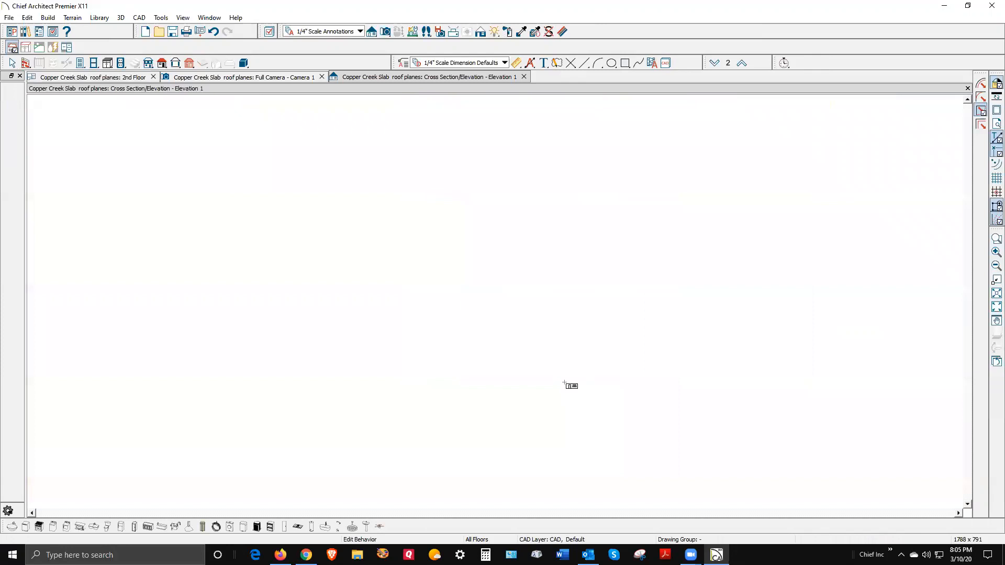
{"action": "scroll", "coordinate": [200, 280], "scroll_direction": "up", "scroll_amount": 2}
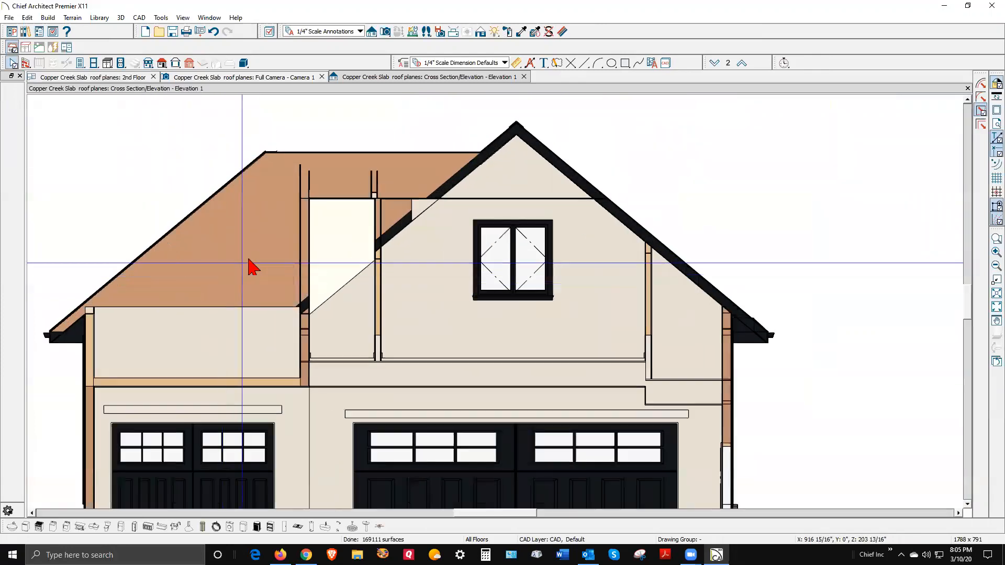
Step: Stretch the drywall solid down the roof slope to the storage wall, making it about 3'-6 5/8" wide
{"action": "scroll", "coordinate": [314, 236], "scroll_direction": "up", "scroll_amount": 2}
{"action": "scroll", "coordinate": [443, 209], "scroll_direction": "up", "scroll_amount": 1}
{"action": "scroll", "coordinate": [529, 172], "scroll_direction": "up", "scroll_amount": 2}
{"action": "scroll", "coordinate": [553, 201], "scroll_direction": "up", "scroll_amount": 1}
{"action": "scroll", "coordinate": [549, 206], "scroll_direction": "up", "scroll_amount": 2}
{"action": "left_click", "coordinate": [542, 212]}
{"action": "left_click_drag", "start_coordinate": [528, 205], "coordinate": [358, 353]}
{"action": "left_click_drag", "start_coordinate": [414, 404], "coordinate": [414, 404]}
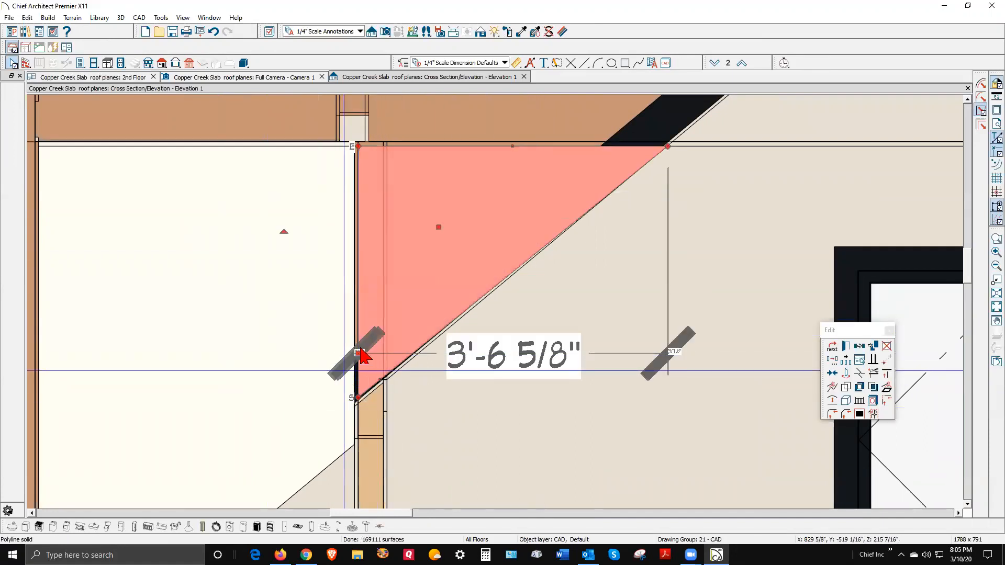
Step: Move the solid's lower corner down onto the sloped ceiling line at the storage wall to close the thin gap
{"action": "scroll", "coordinate": [353, 386], "scroll_direction": "up", "scroll_amount": 5}
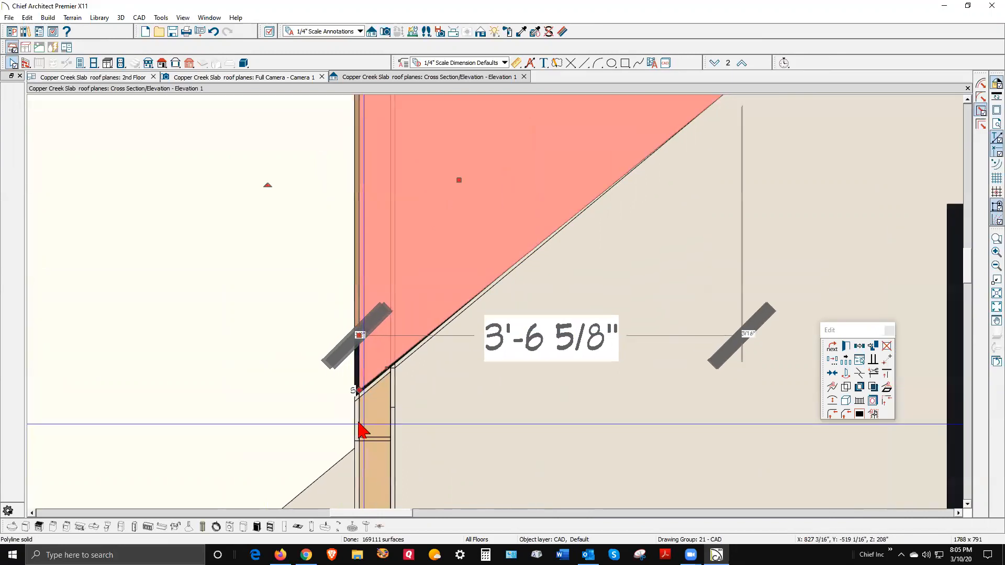
{"action": "scroll", "coordinate": [353, 386], "scroll_direction": "up", "scroll_amount": 3}
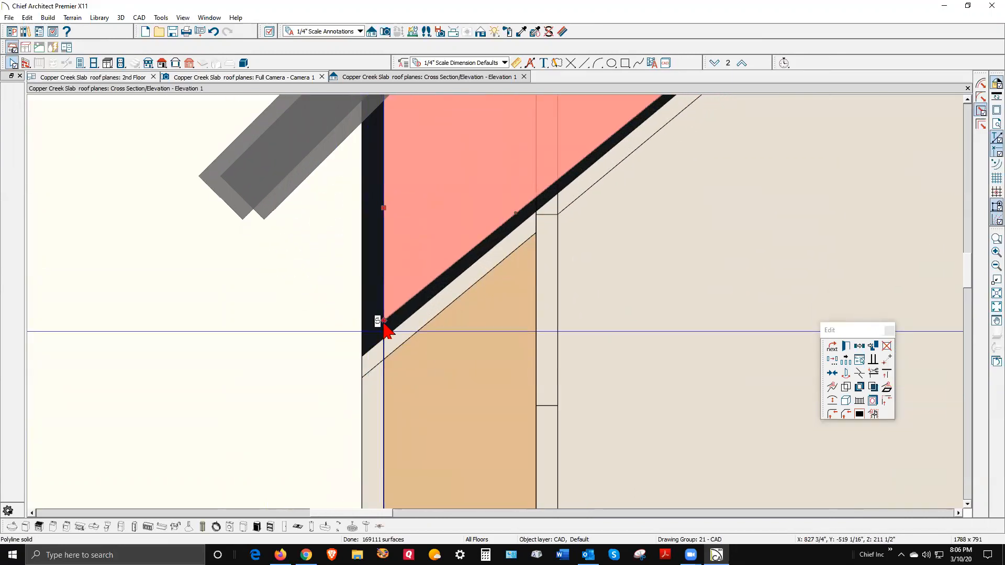
{"action": "left_click_drag", "start_coordinate": [383, 354], "coordinate": [383, 359]}
{"action": "scroll", "coordinate": [226, 372], "scroll_direction": "down", "scroll_amount": 8}
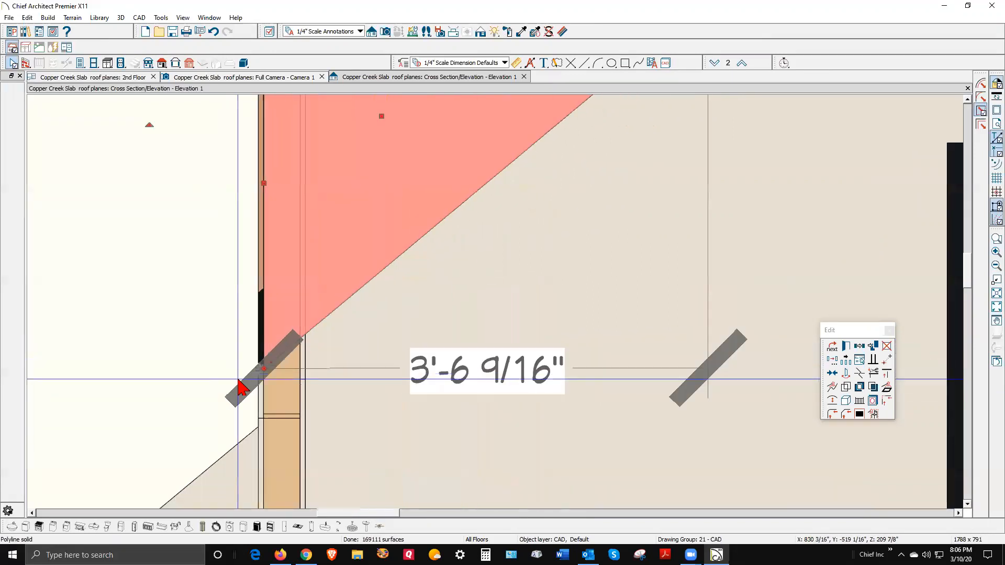
{"action": "left_click", "coordinate": [352, 298]}
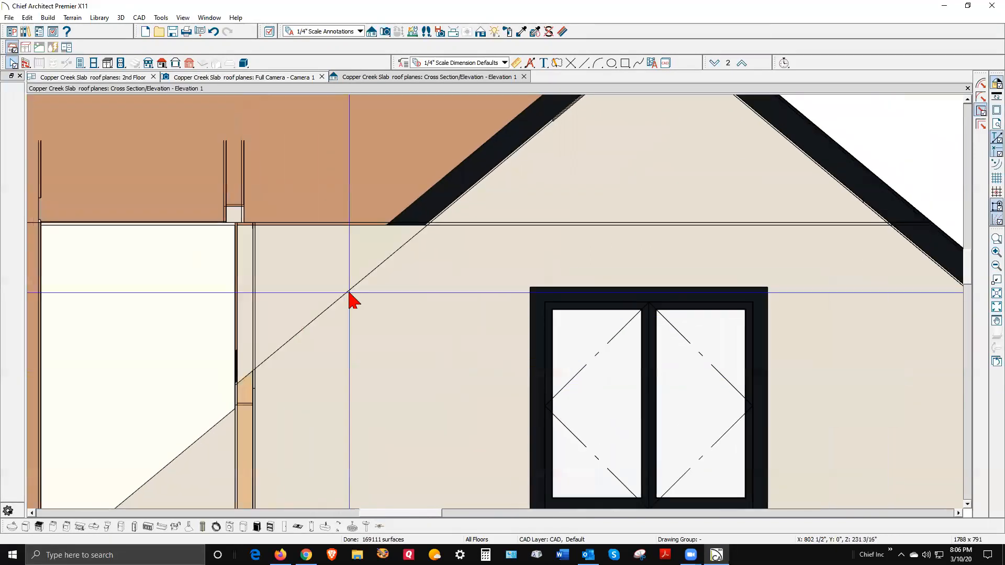
{"action": "scroll", "coordinate": [426, 256], "scroll_direction": "up", "scroll_amount": 5}
{"action": "scroll", "coordinate": [426, 245], "scroll_direction": "down", "scroll_amount": 6}
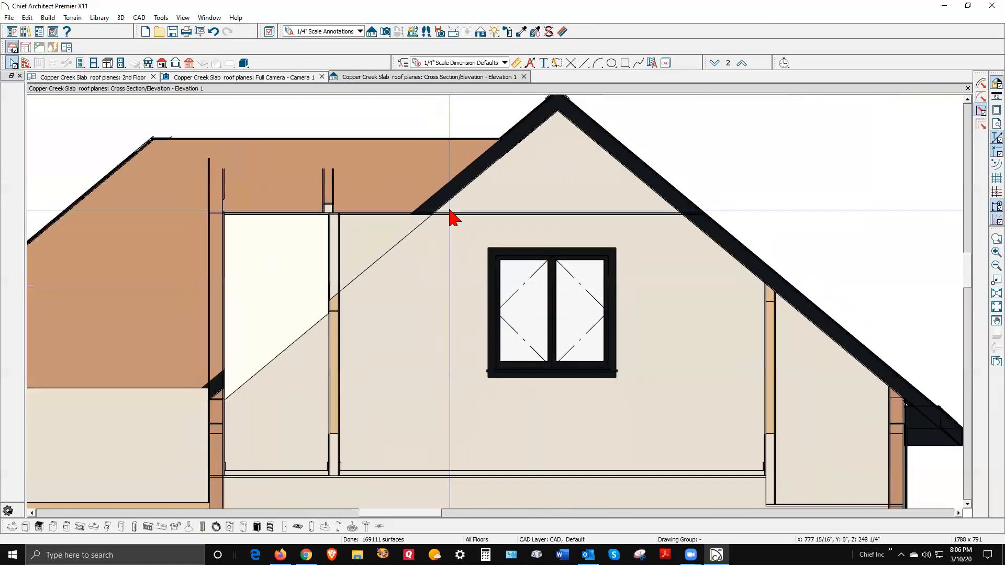
Step: In the bonus room camera view, extend the drywall solid's depth toward the window wall to about 50 1/2"
{"action": "key", "text": "ctrl+Tab"}
{"action": "key", "text": "ctrl+Tab"}
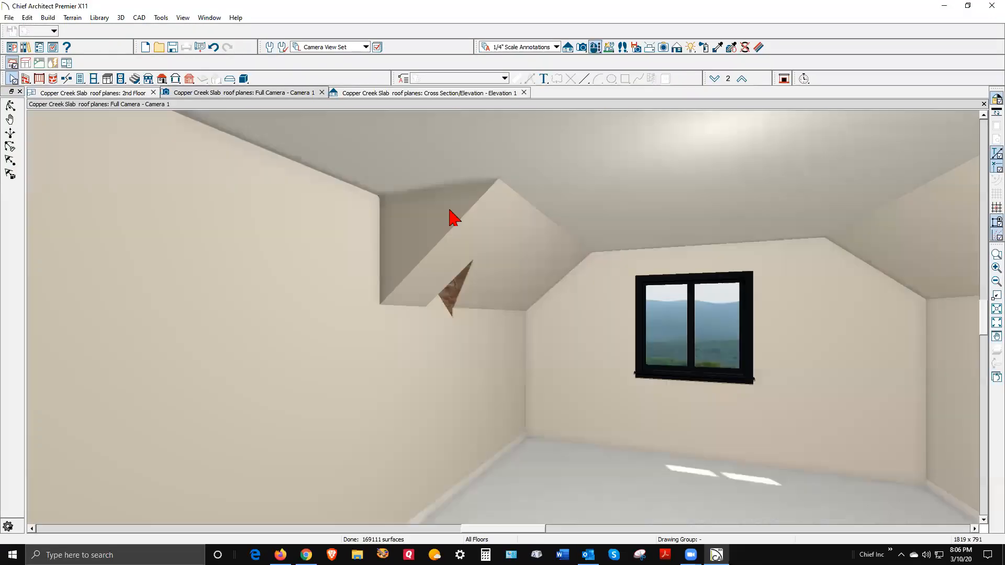
{"action": "left_click", "coordinate": [460, 261]}
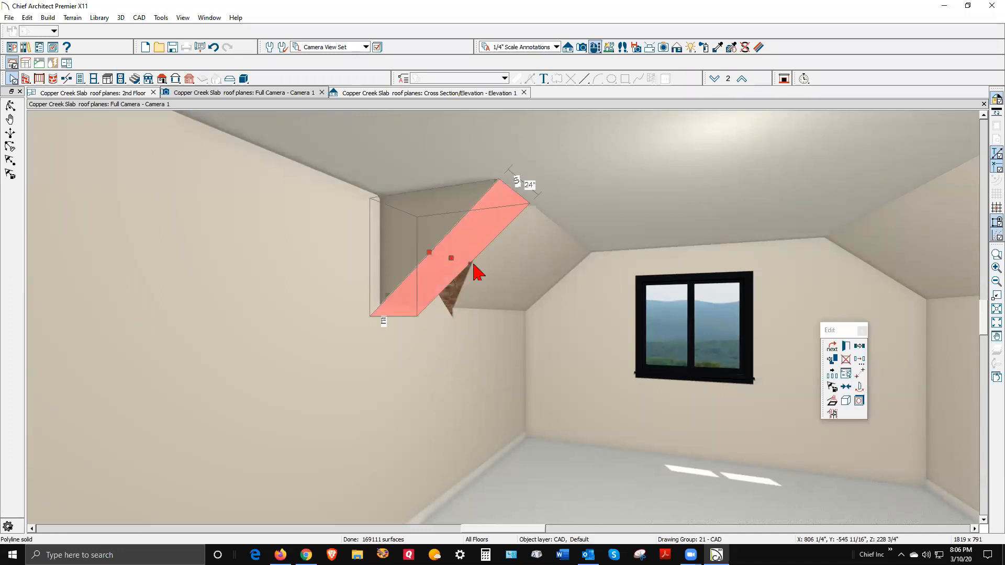
{"action": "left_click_drag", "start_coordinate": [470, 264], "coordinate": [494, 278]}
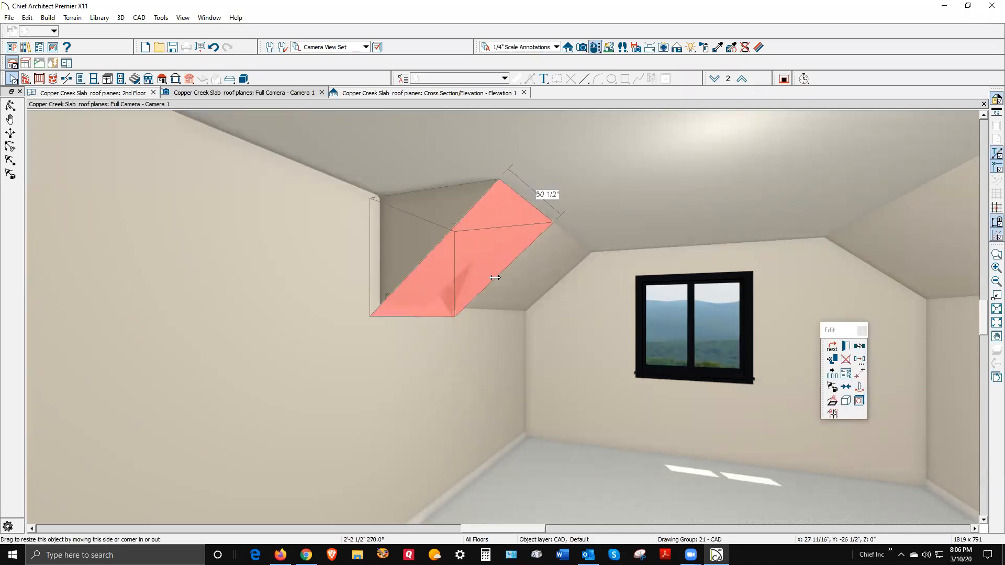
{"action": "left_click_drag", "start_coordinate": [495, 335], "coordinate": [495, 335]}
{"action": "key", "text": "Escape"}
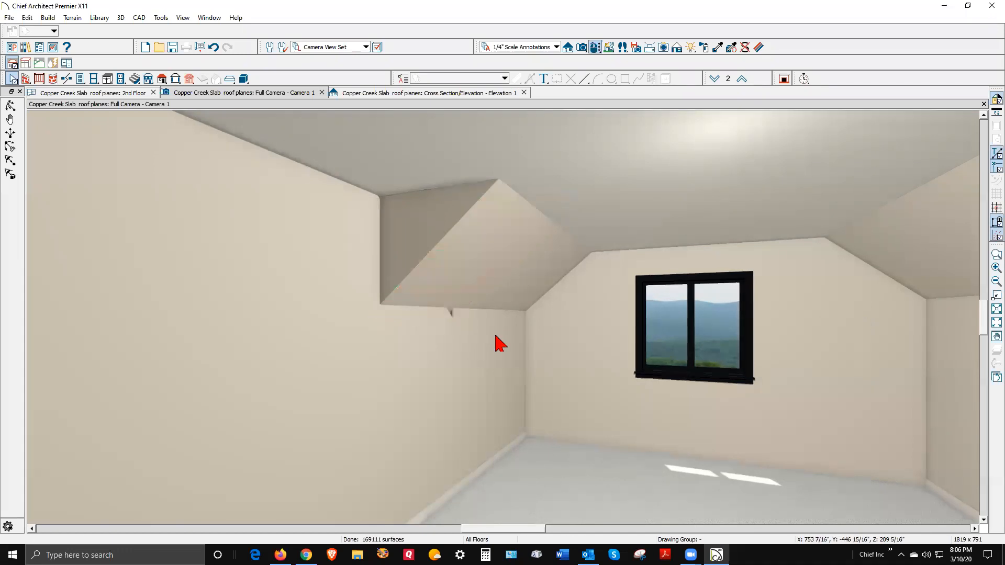
Step: Raise the lower notch vertex of the storage wall's surface polyline about 4 3/8" to meet the sloped ceiling's bottom edge
{"action": "scroll", "coordinate": [463, 322], "scroll_direction": "up", "scroll_amount": 1}
{"action": "scroll", "coordinate": [460, 329], "scroll_direction": "up", "scroll_amount": 1}
{"action": "left_click", "coordinate": [455, 332]}
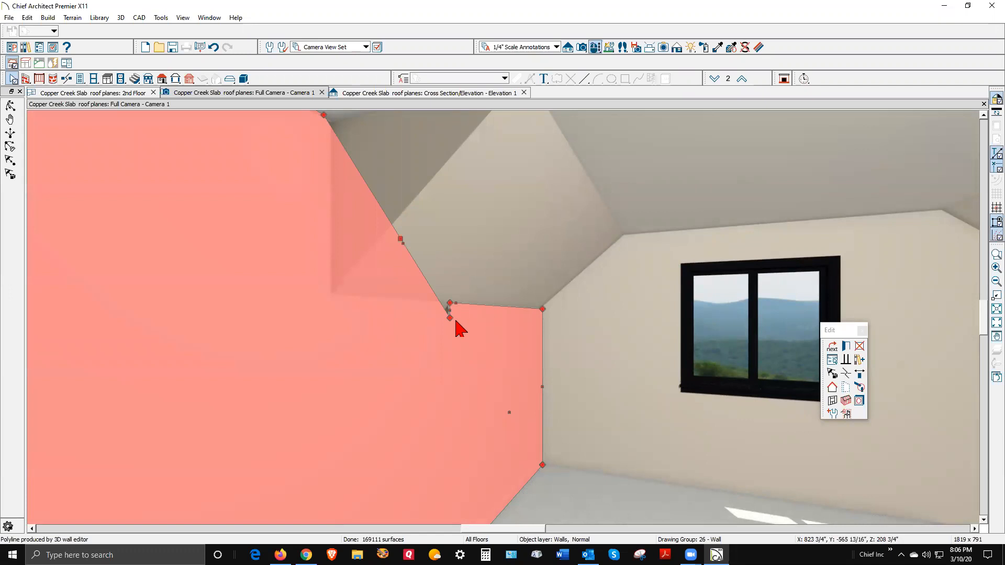
{"action": "scroll", "coordinate": [455, 321], "scroll_direction": "up", "scroll_amount": 2}
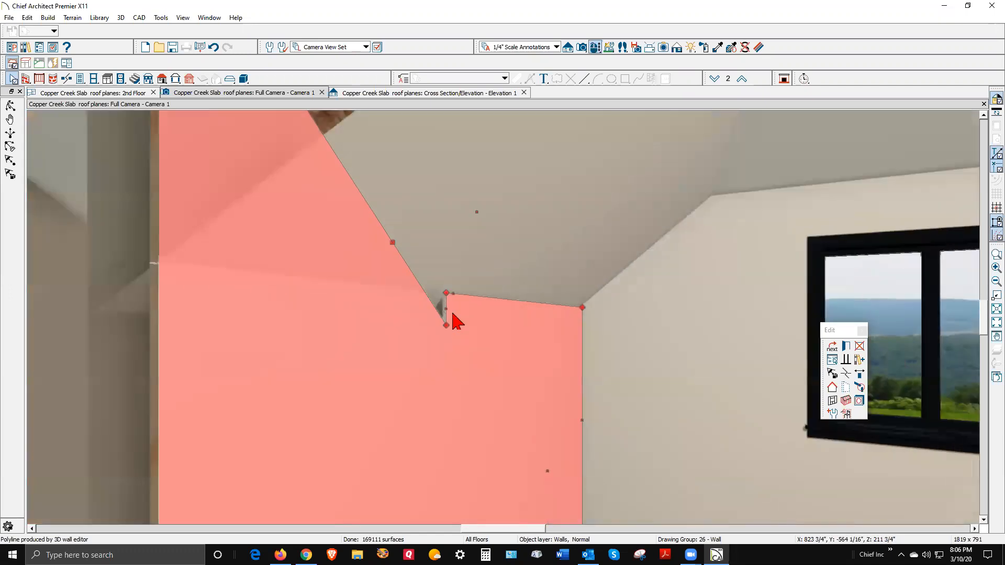
{"action": "scroll", "coordinate": [450, 325], "scroll_direction": "down", "scroll_amount": 1}
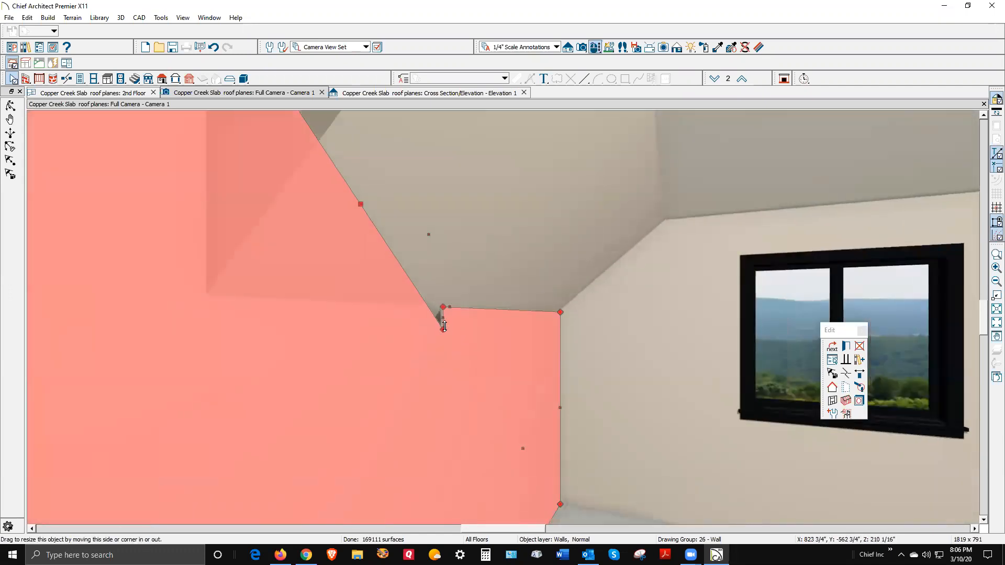
{"action": "left_click_drag", "start_coordinate": [444, 326], "coordinate": [444, 309]}
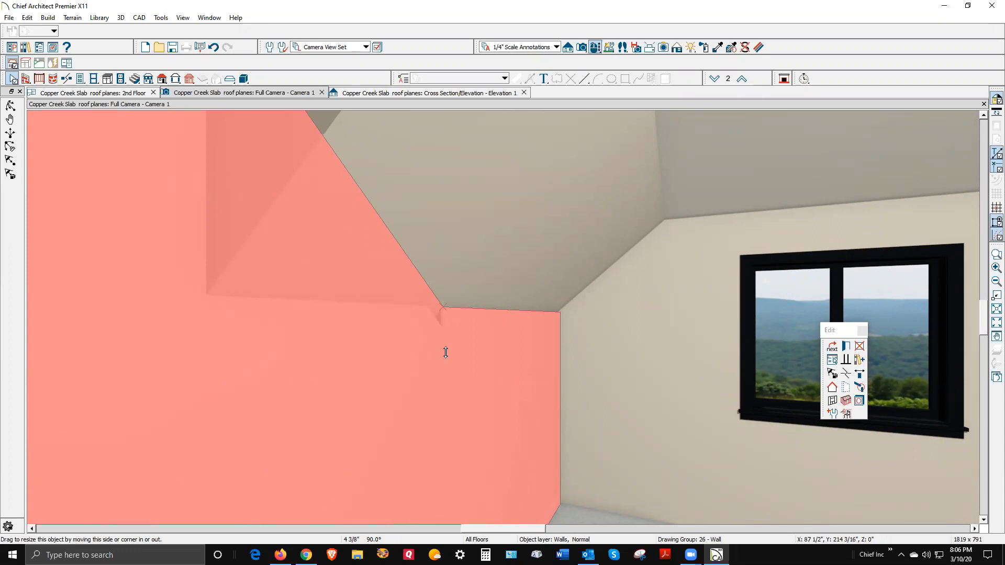
{"action": "key", "text": "Escape"}
{"action": "scroll", "coordinate": [445, 353], "scroll_direction": "down", "scroll_amount": 5}
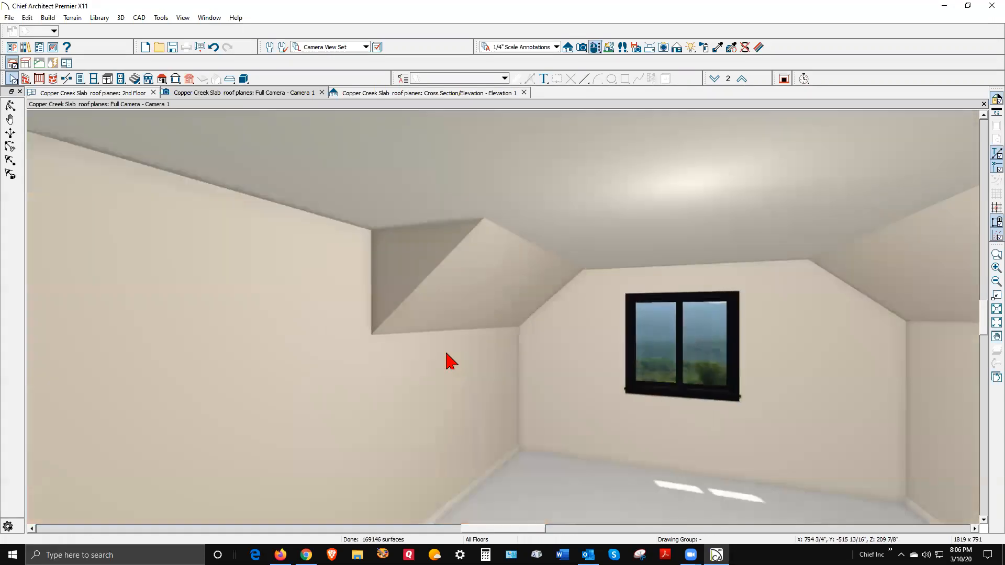
{"action": "scroll", "coordinate": [450, 361], "scroll_direction": "down", "scroll_amount": 3}
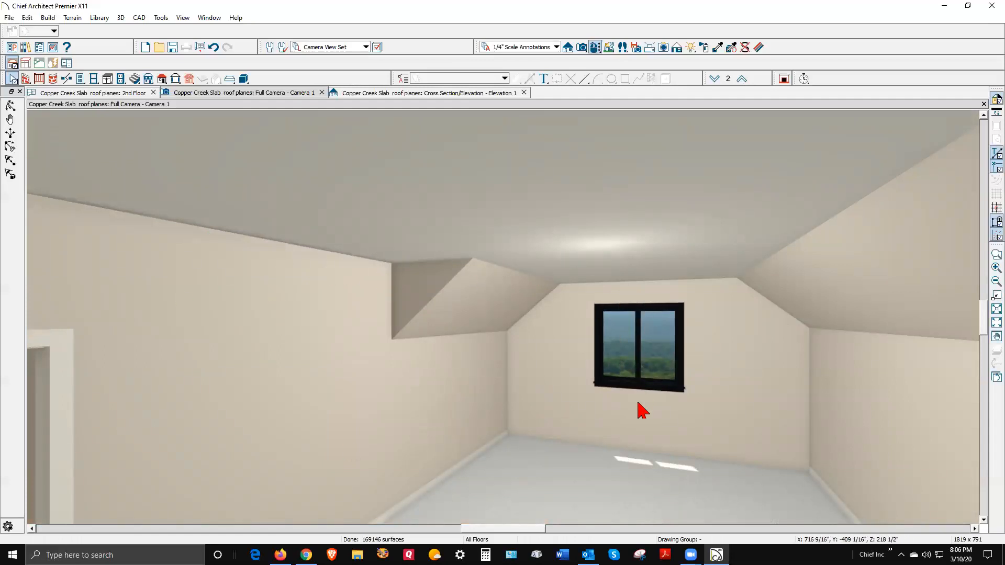
{"action": "left_click", "coordinate": [426, 291]}
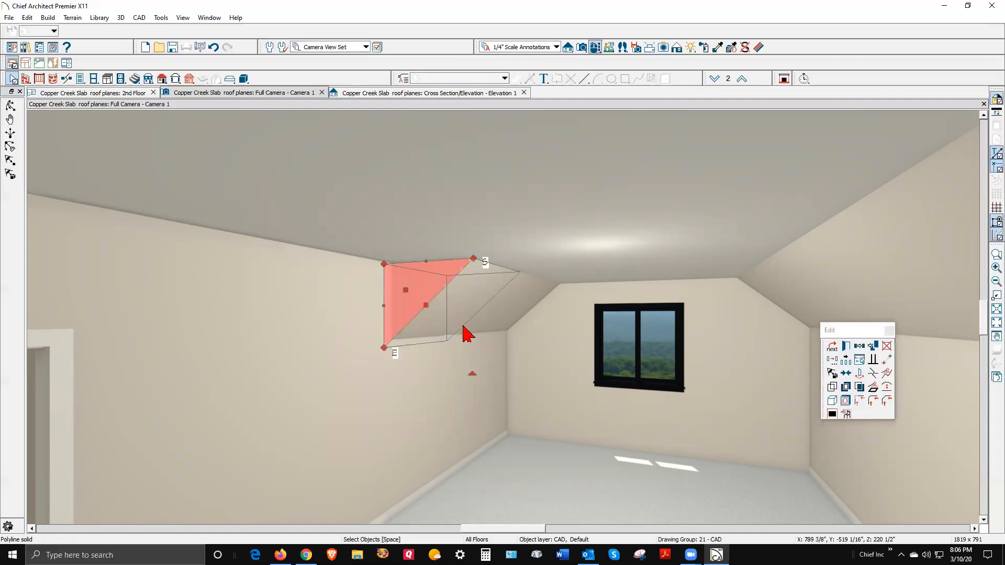
{"action": "key", "text": "Escape"}
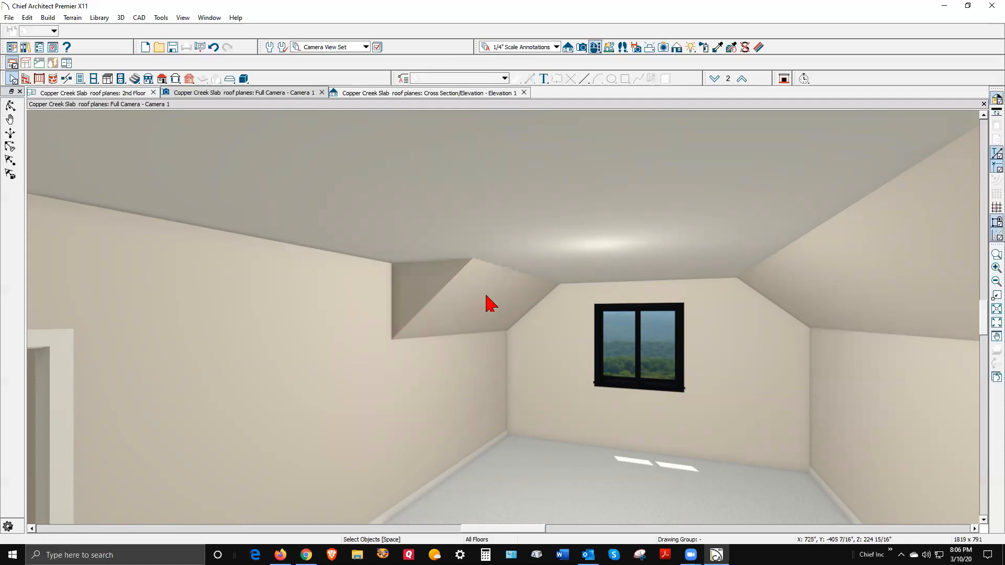